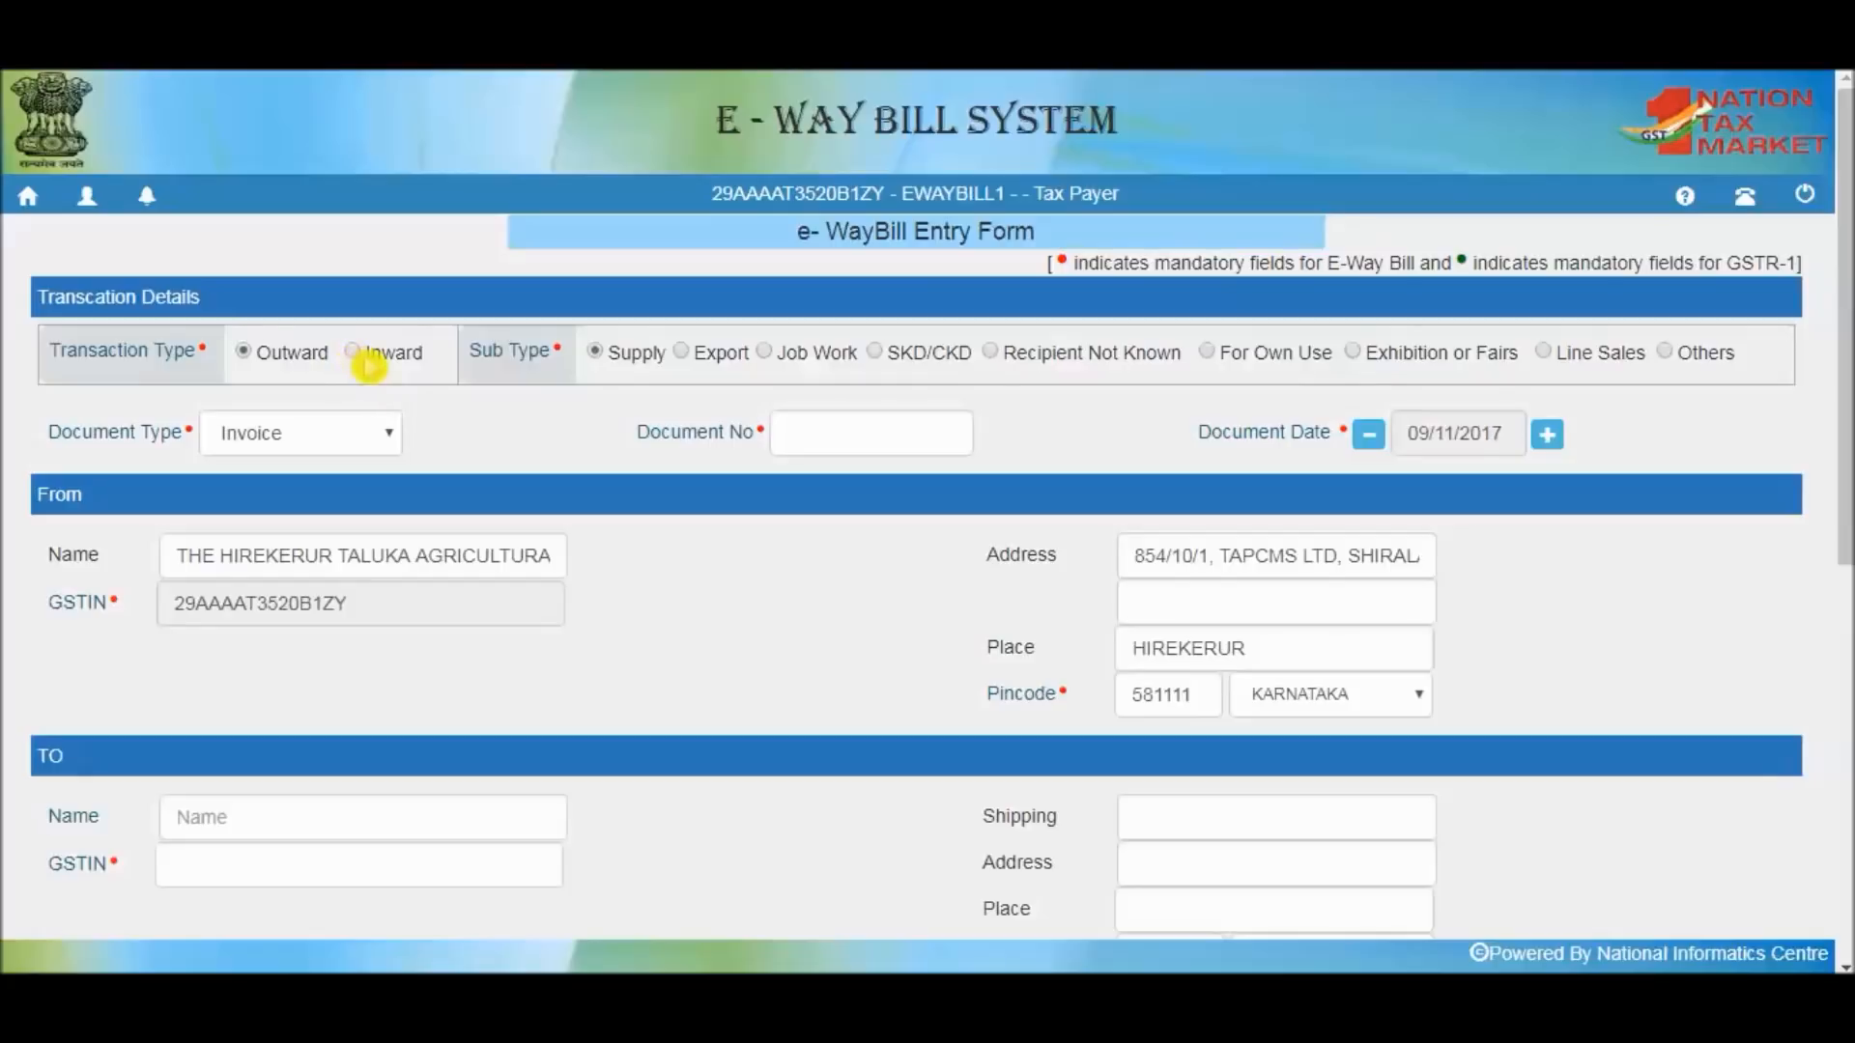
# Leave the transaction type as Outward and the document type as Invoice
pyautogui.click(356, 352)
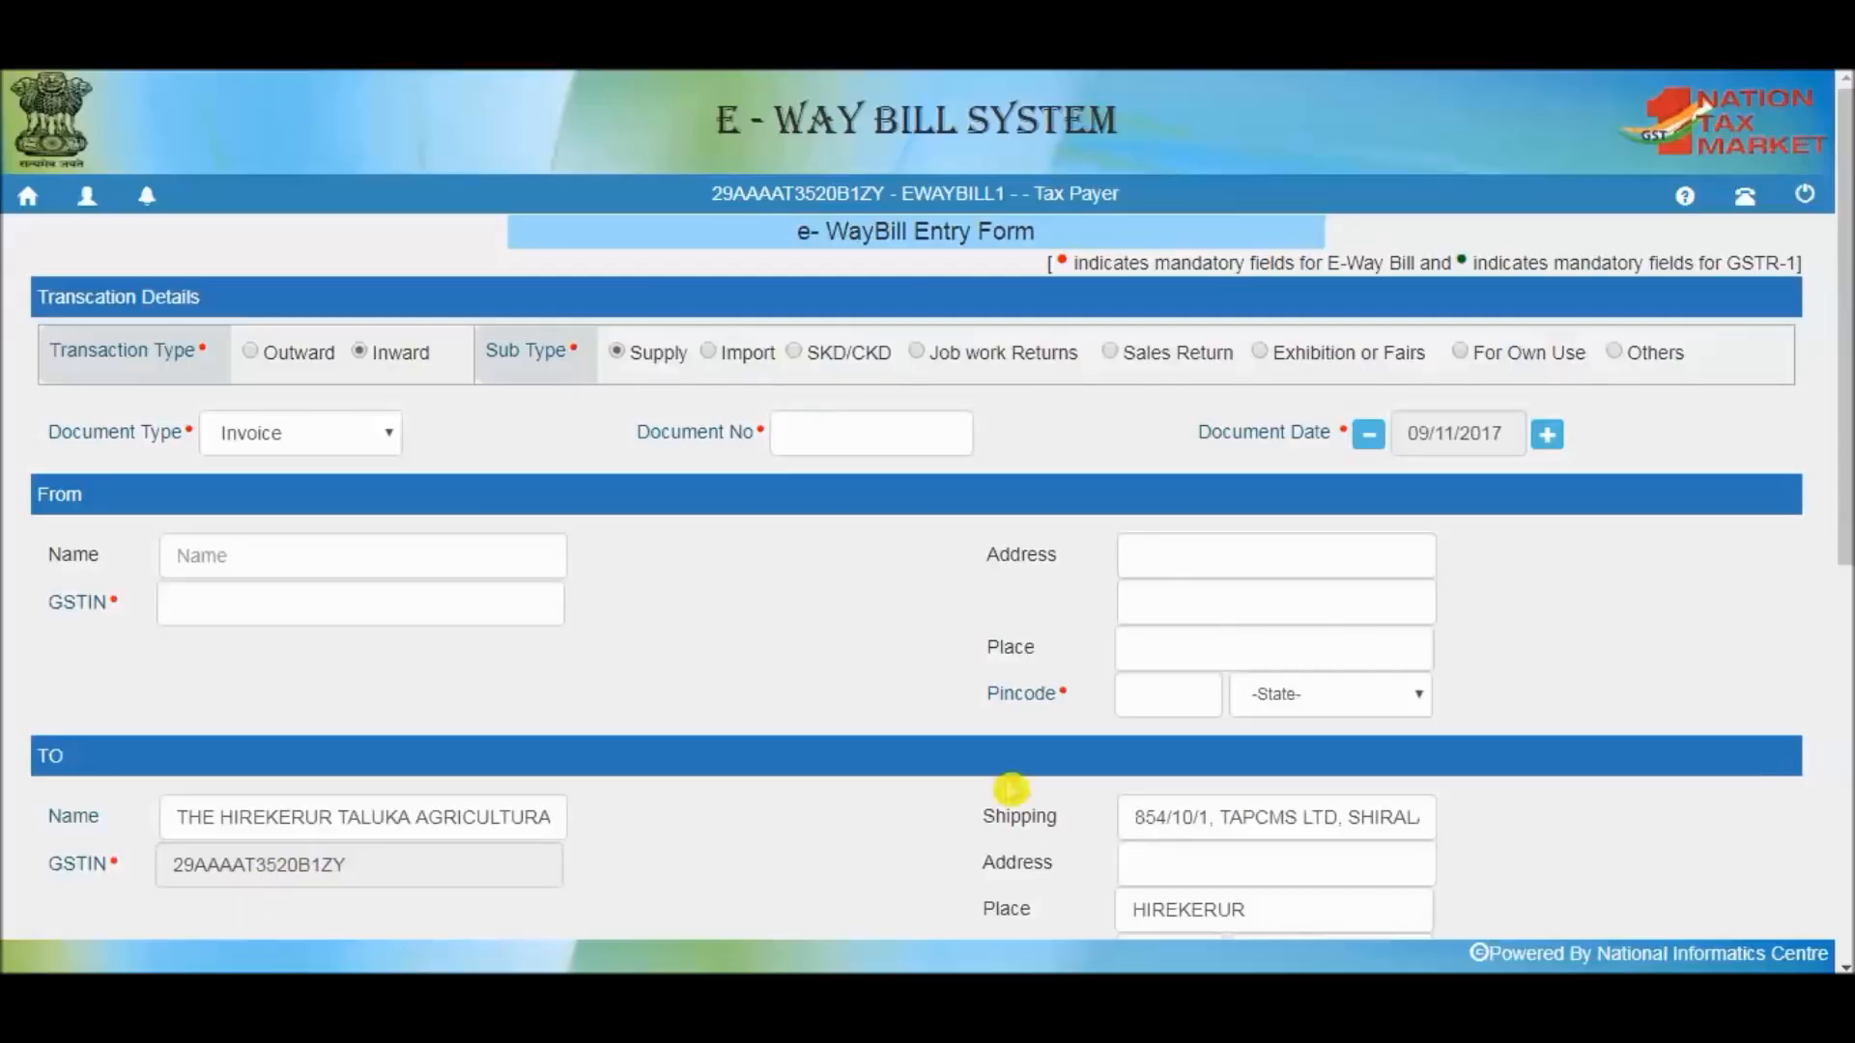
pyautogui.click(253, 358)
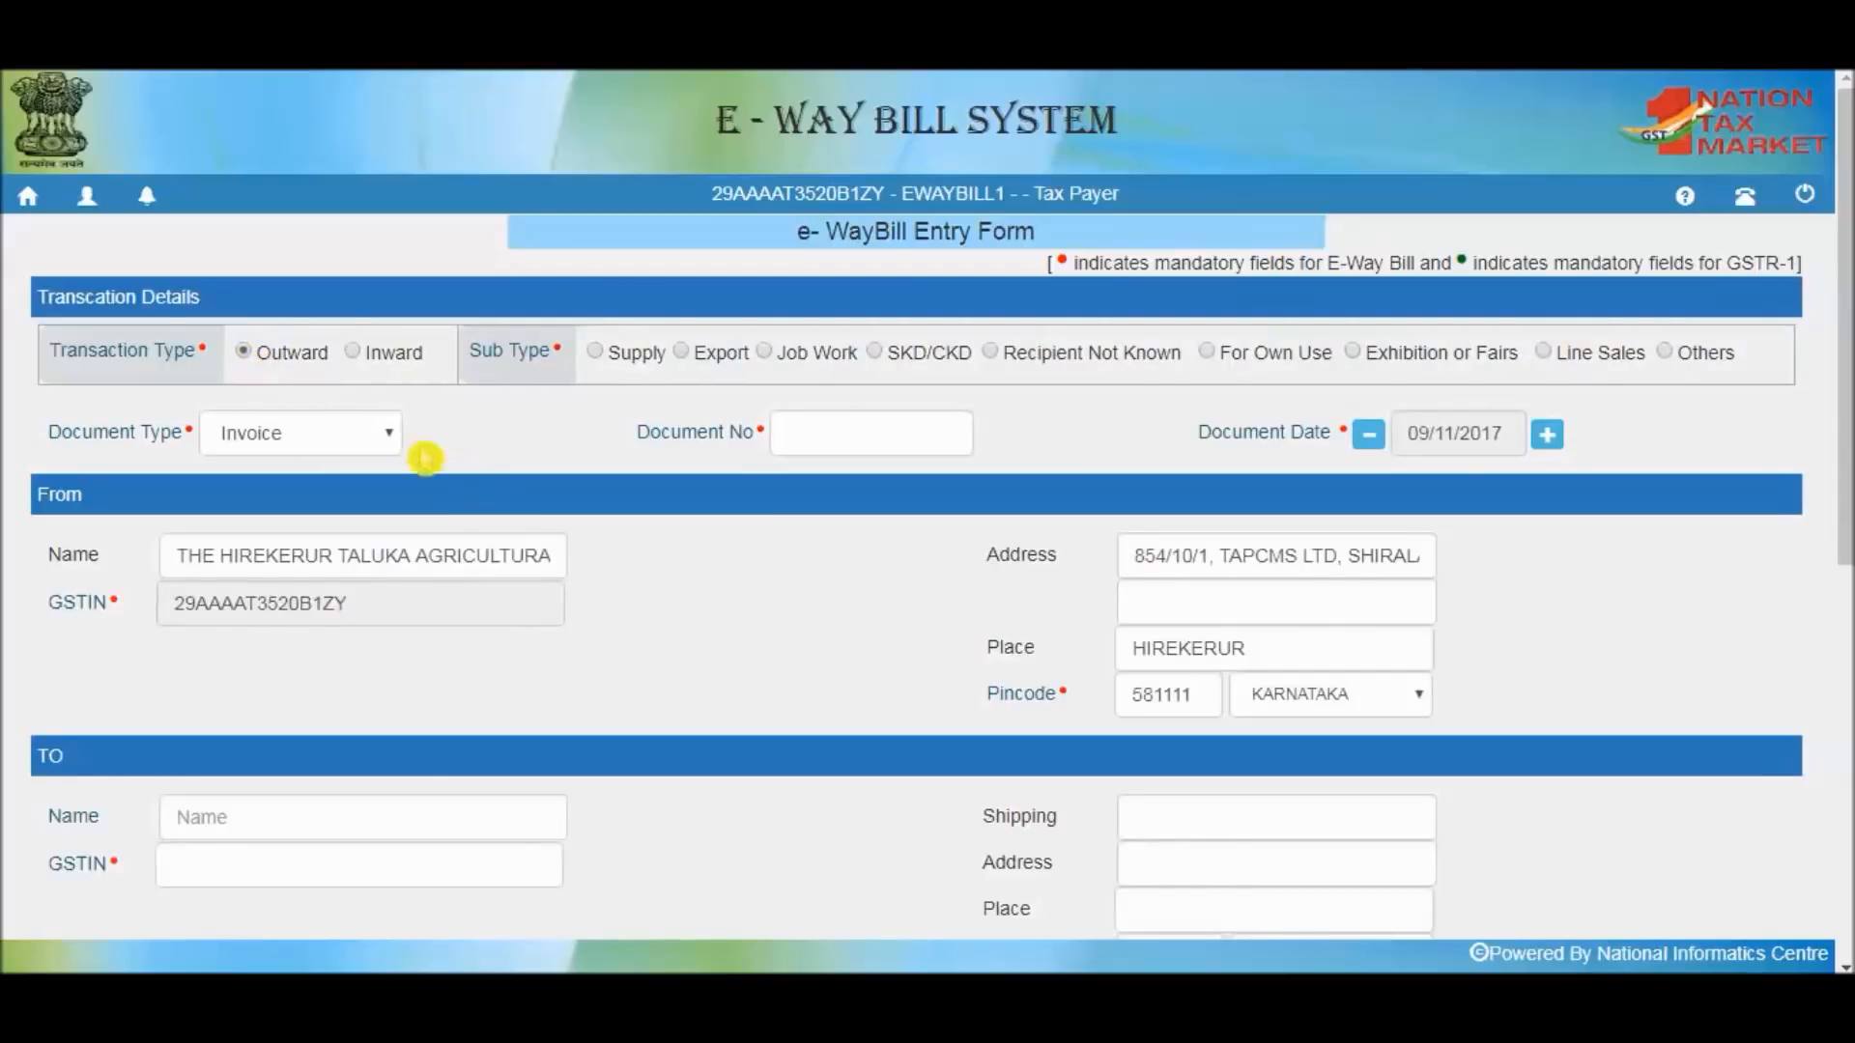
pyautogui.click(375, 432)
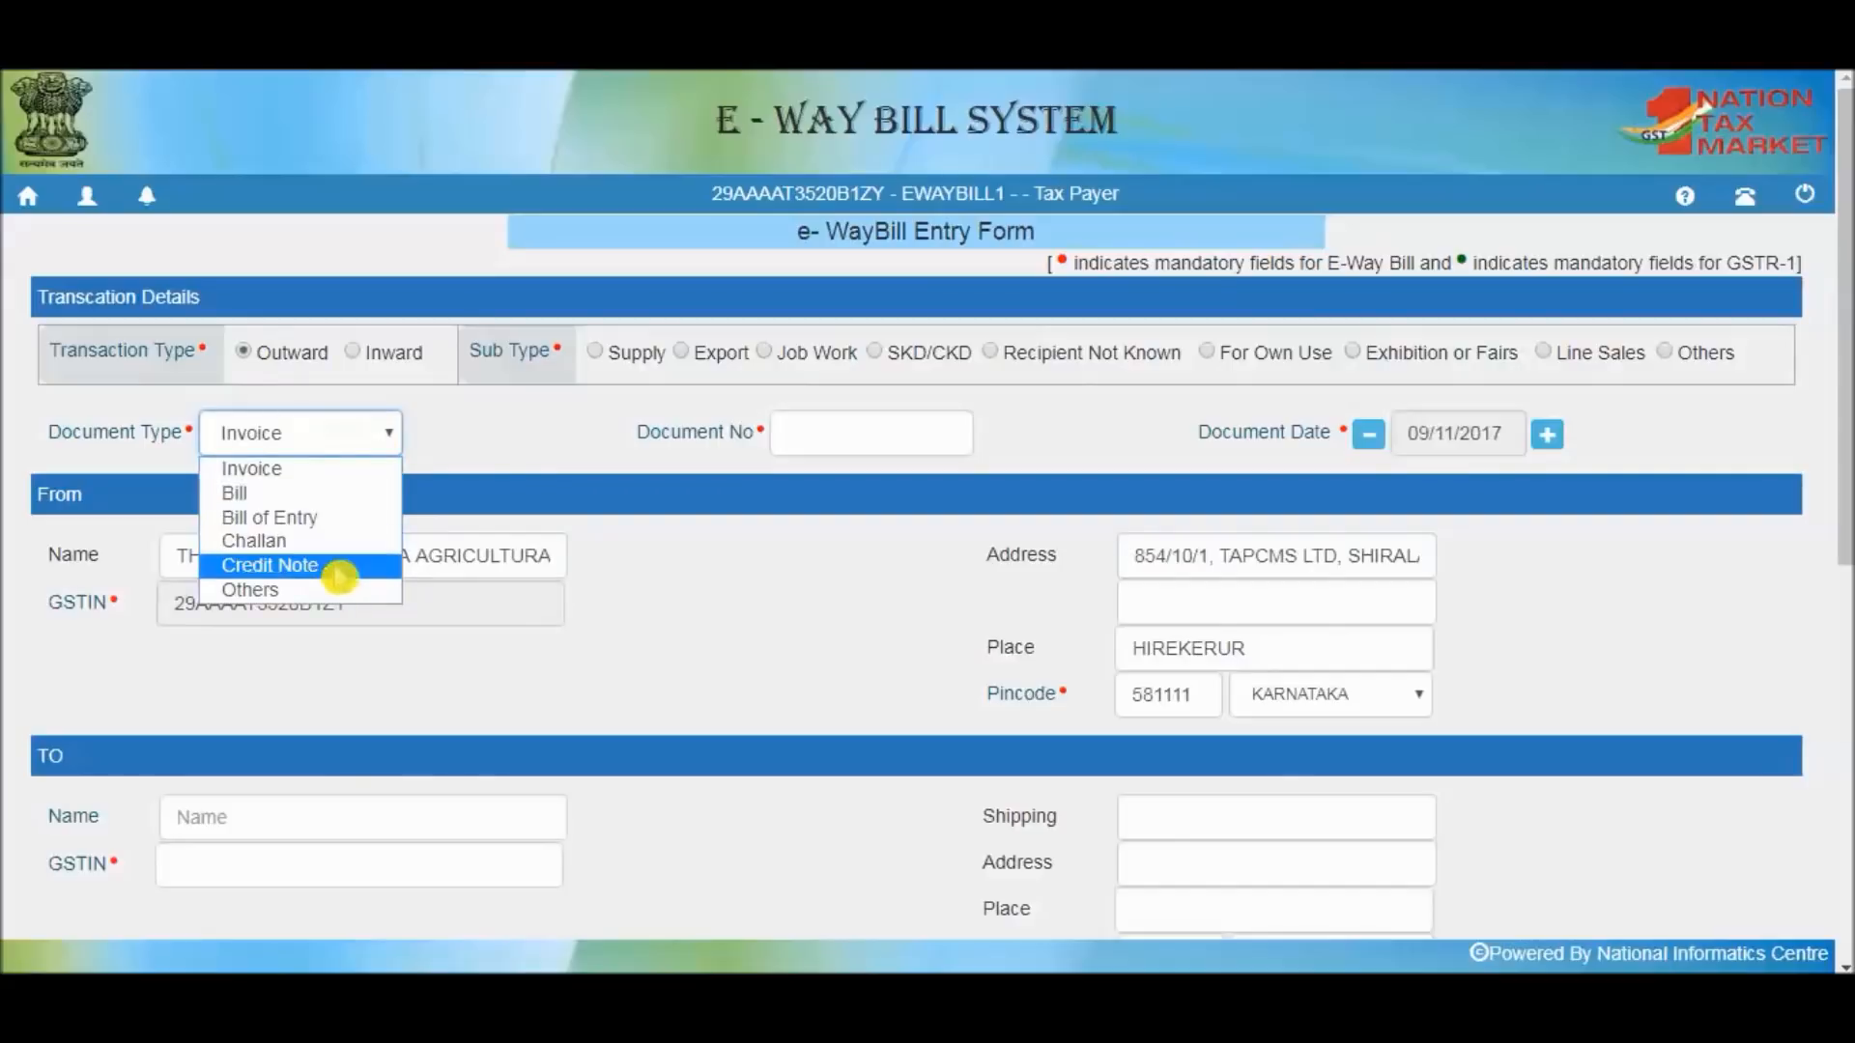
pyautogui.click(473, 454)
# Enter 2917 as the document number
pyautogui.click(809, 421)
pyautogui.write('2917')
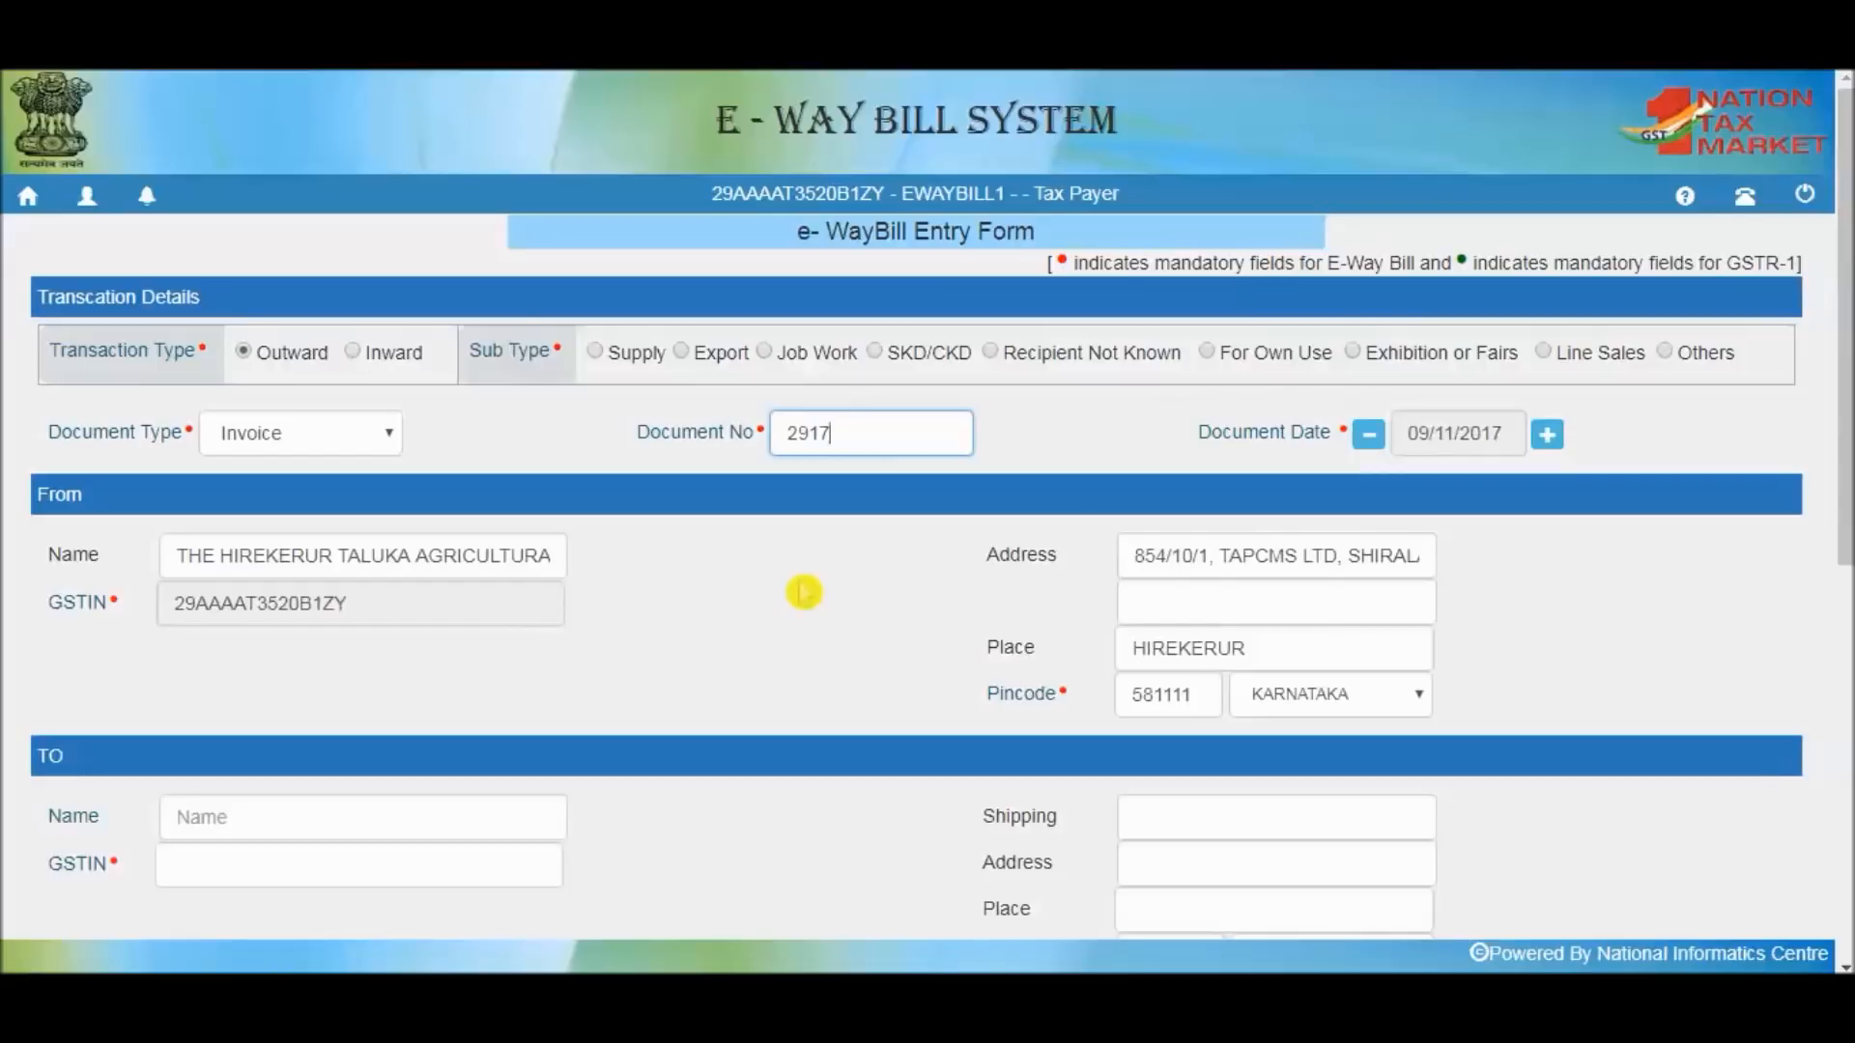
pyautogui.press('Tab')
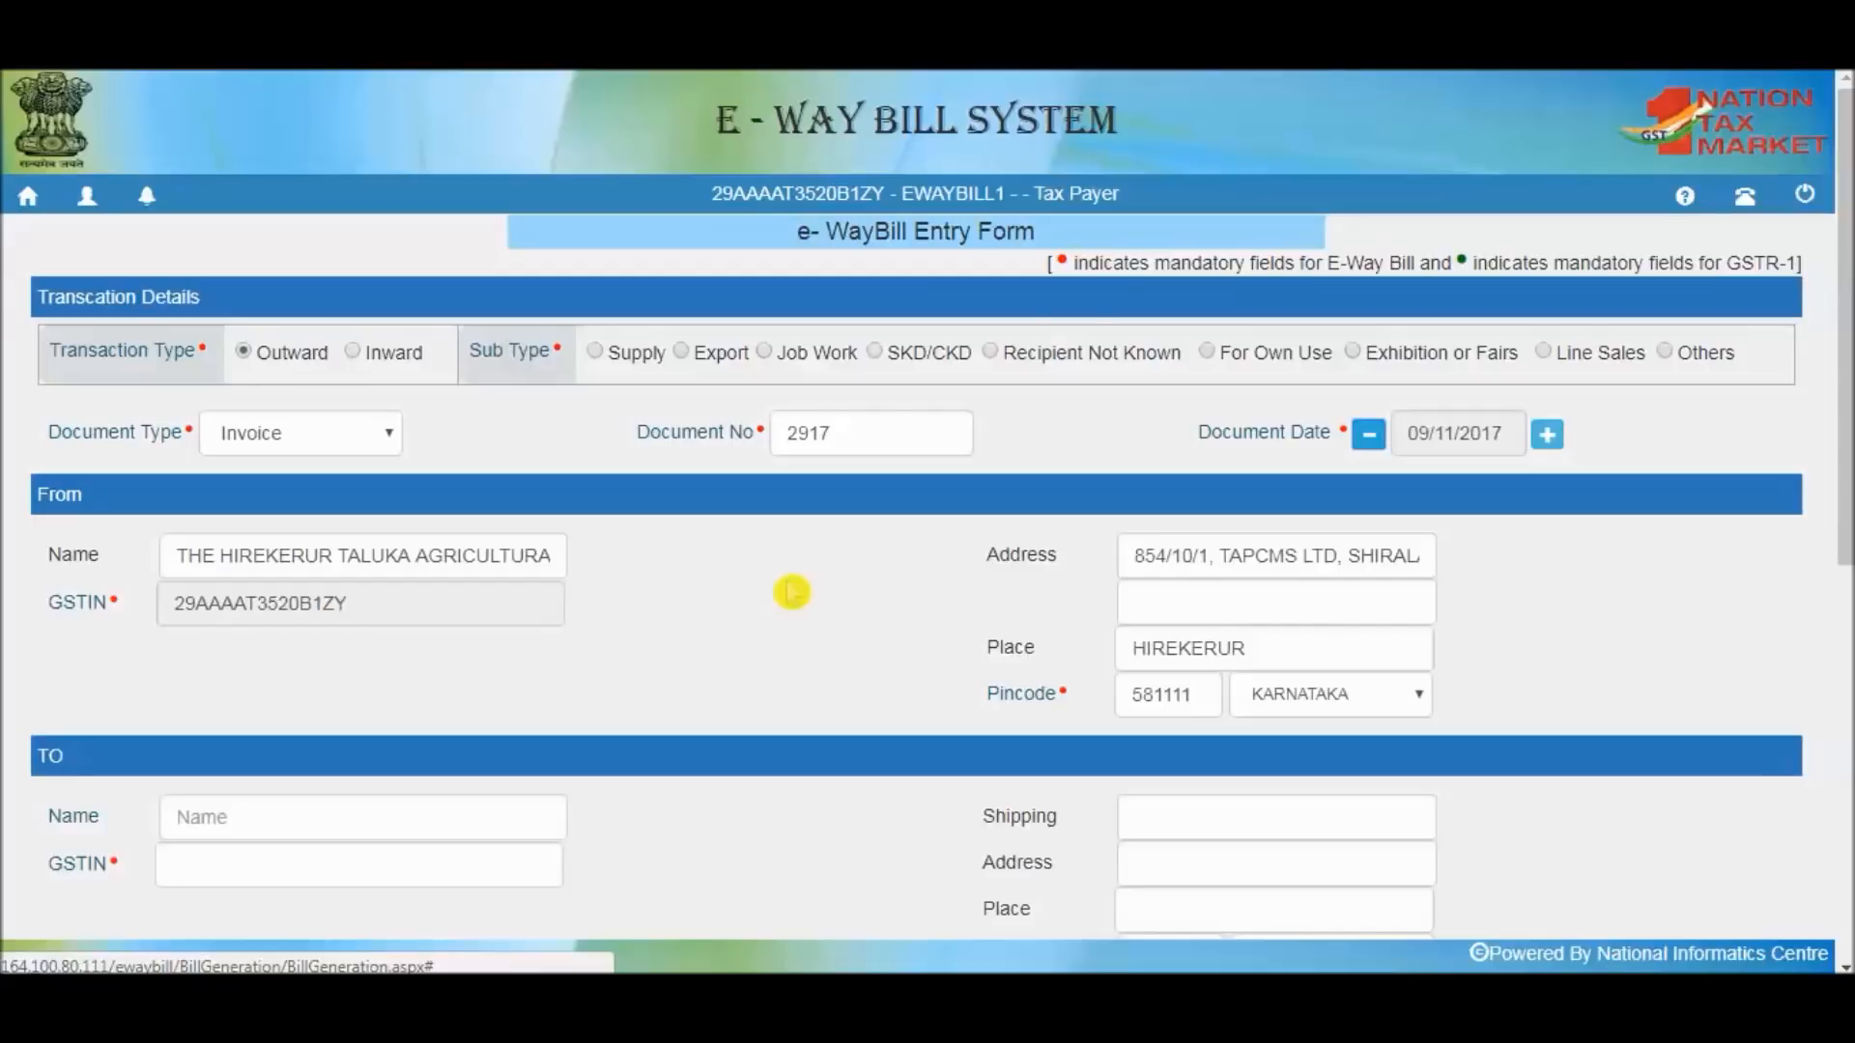
pyautogui.click(537, 558)
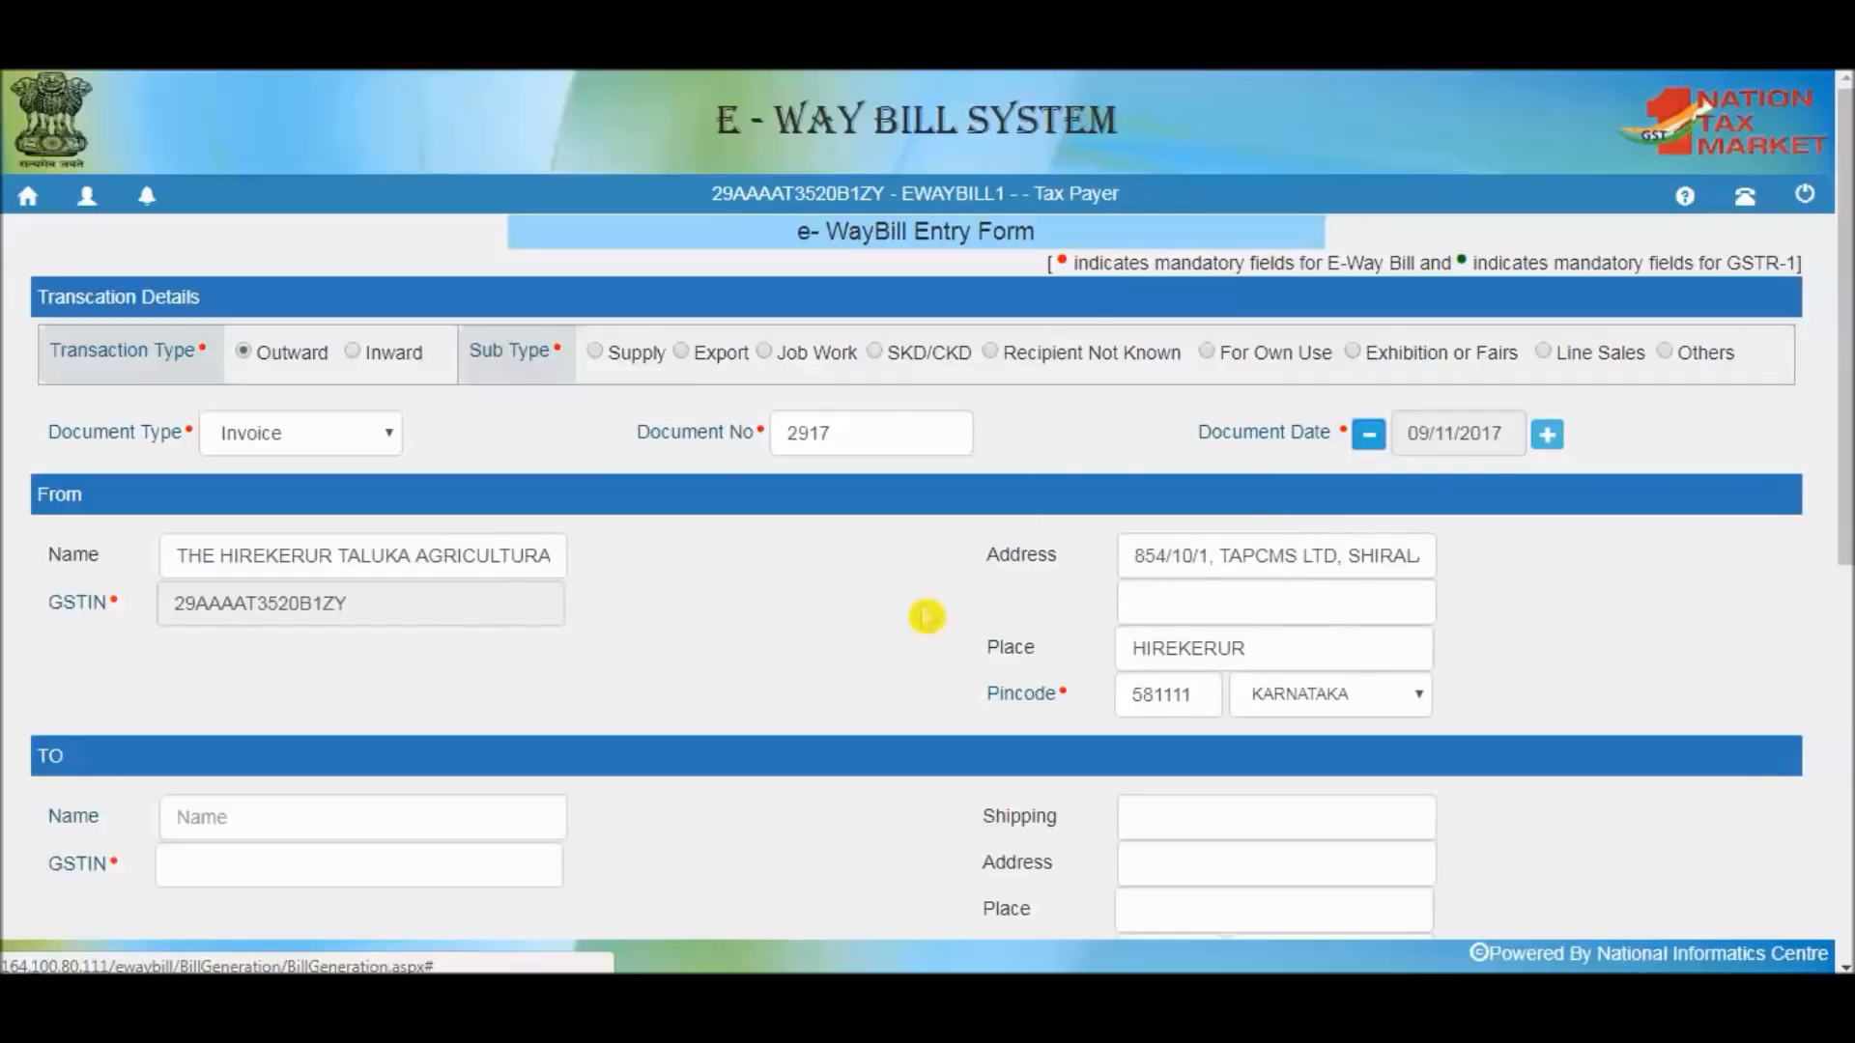
# Type 'ma' in TO Name and choose MATHRUSHREE ENGINEERING WORKS from the suggestions
pyautogui.scroll(-3, 924, 615)
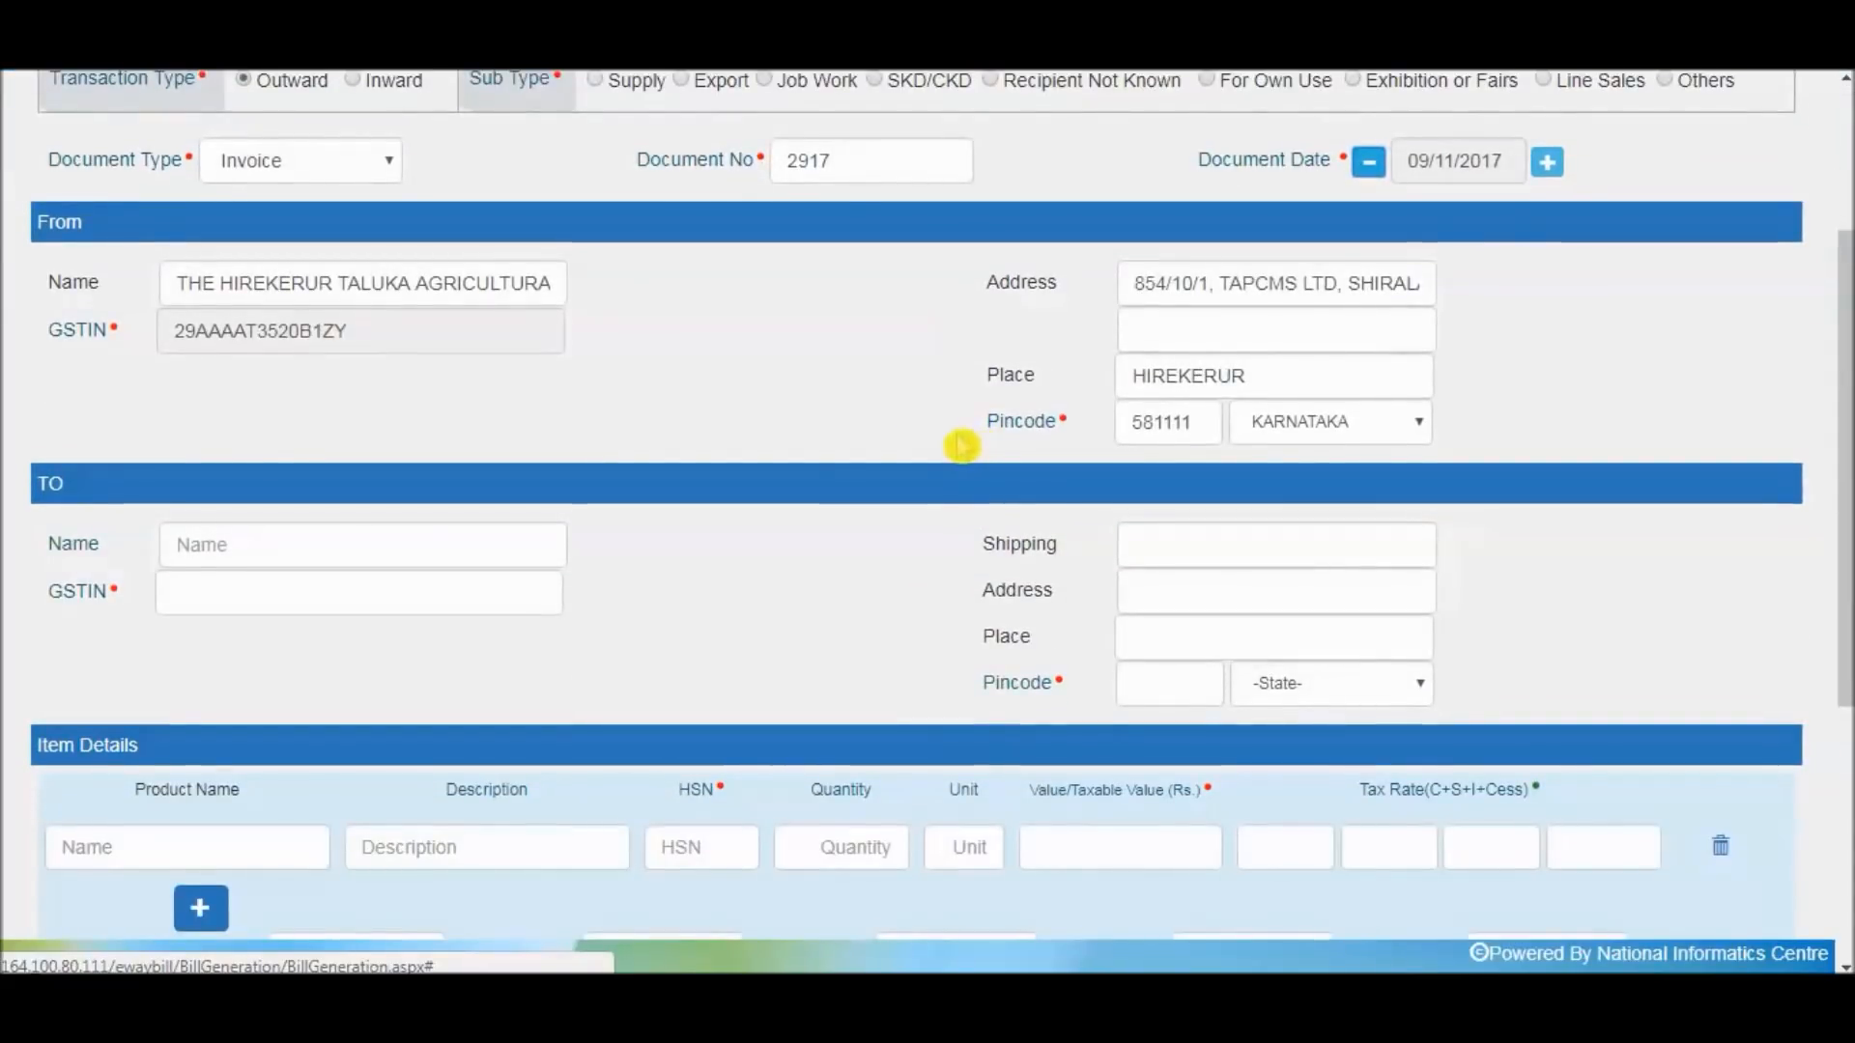
pyautogui.click(393, 549)
pyautogui.write('ma')
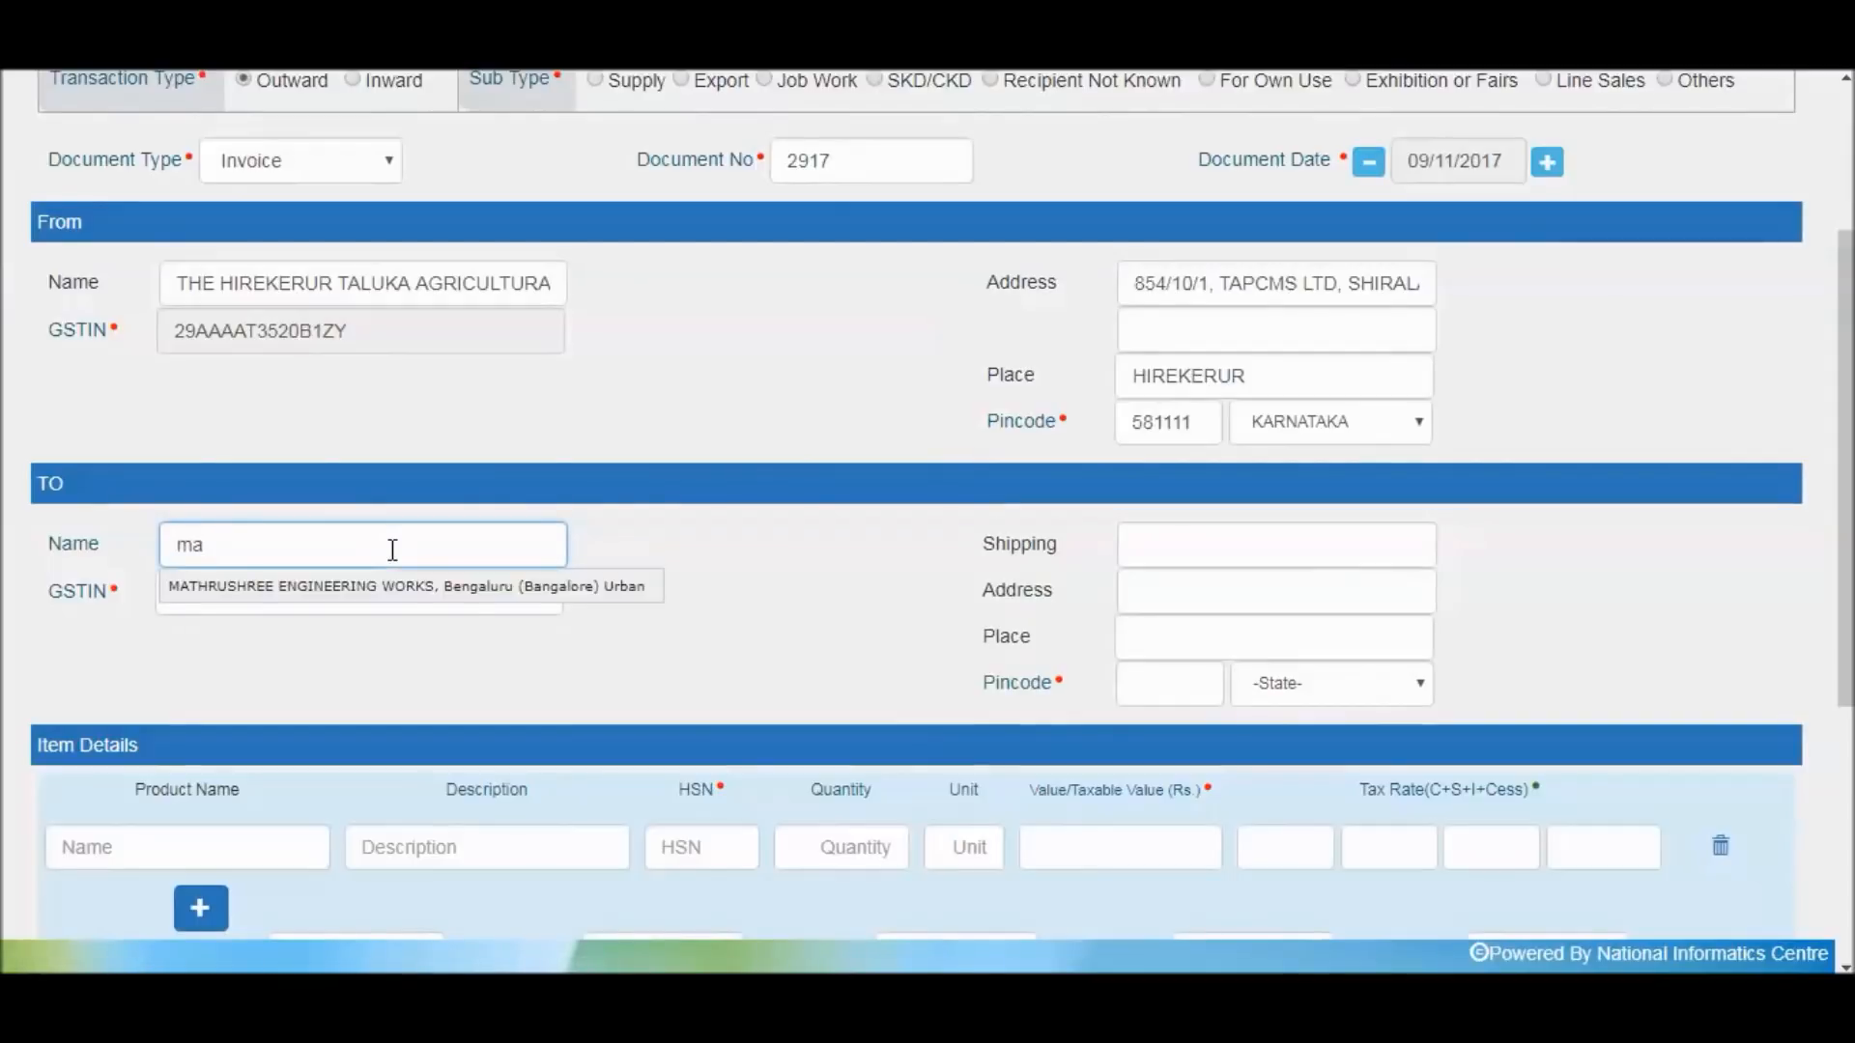
pyautogui.click(392, 596)
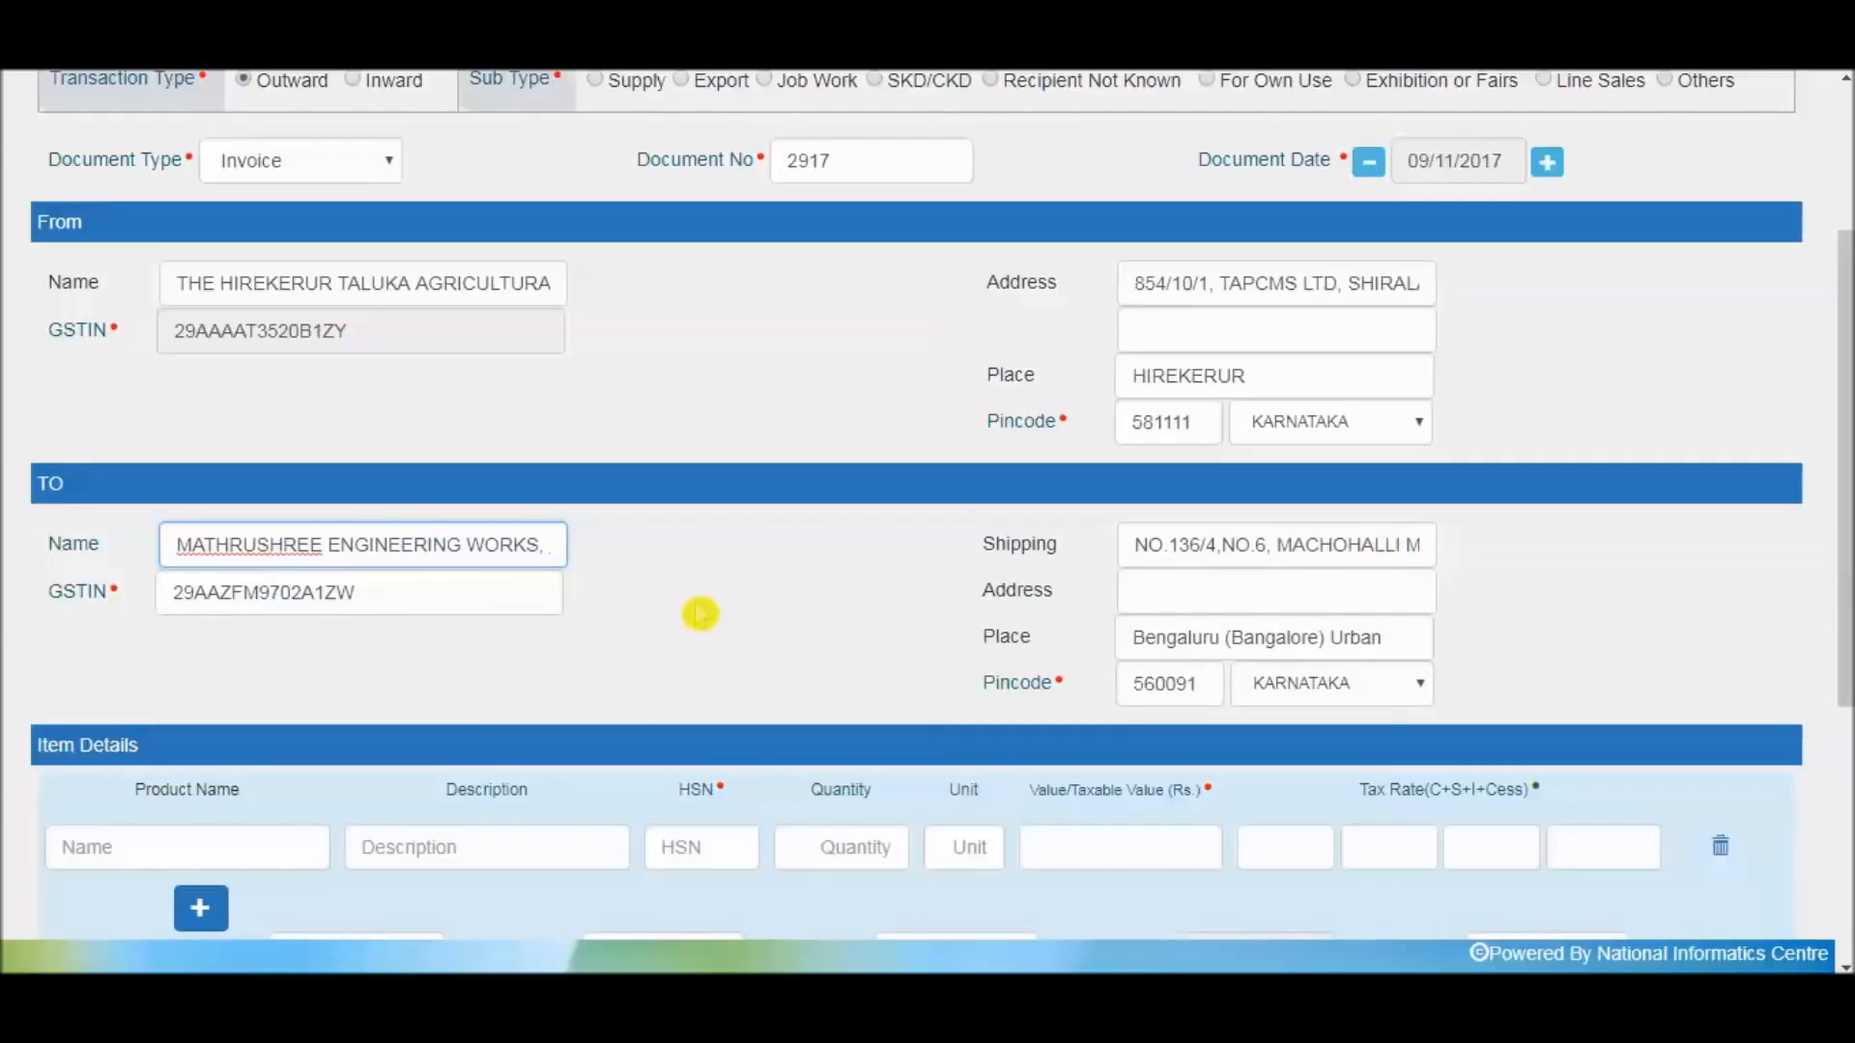
pyautogui.scroll(-1, 735, 609)
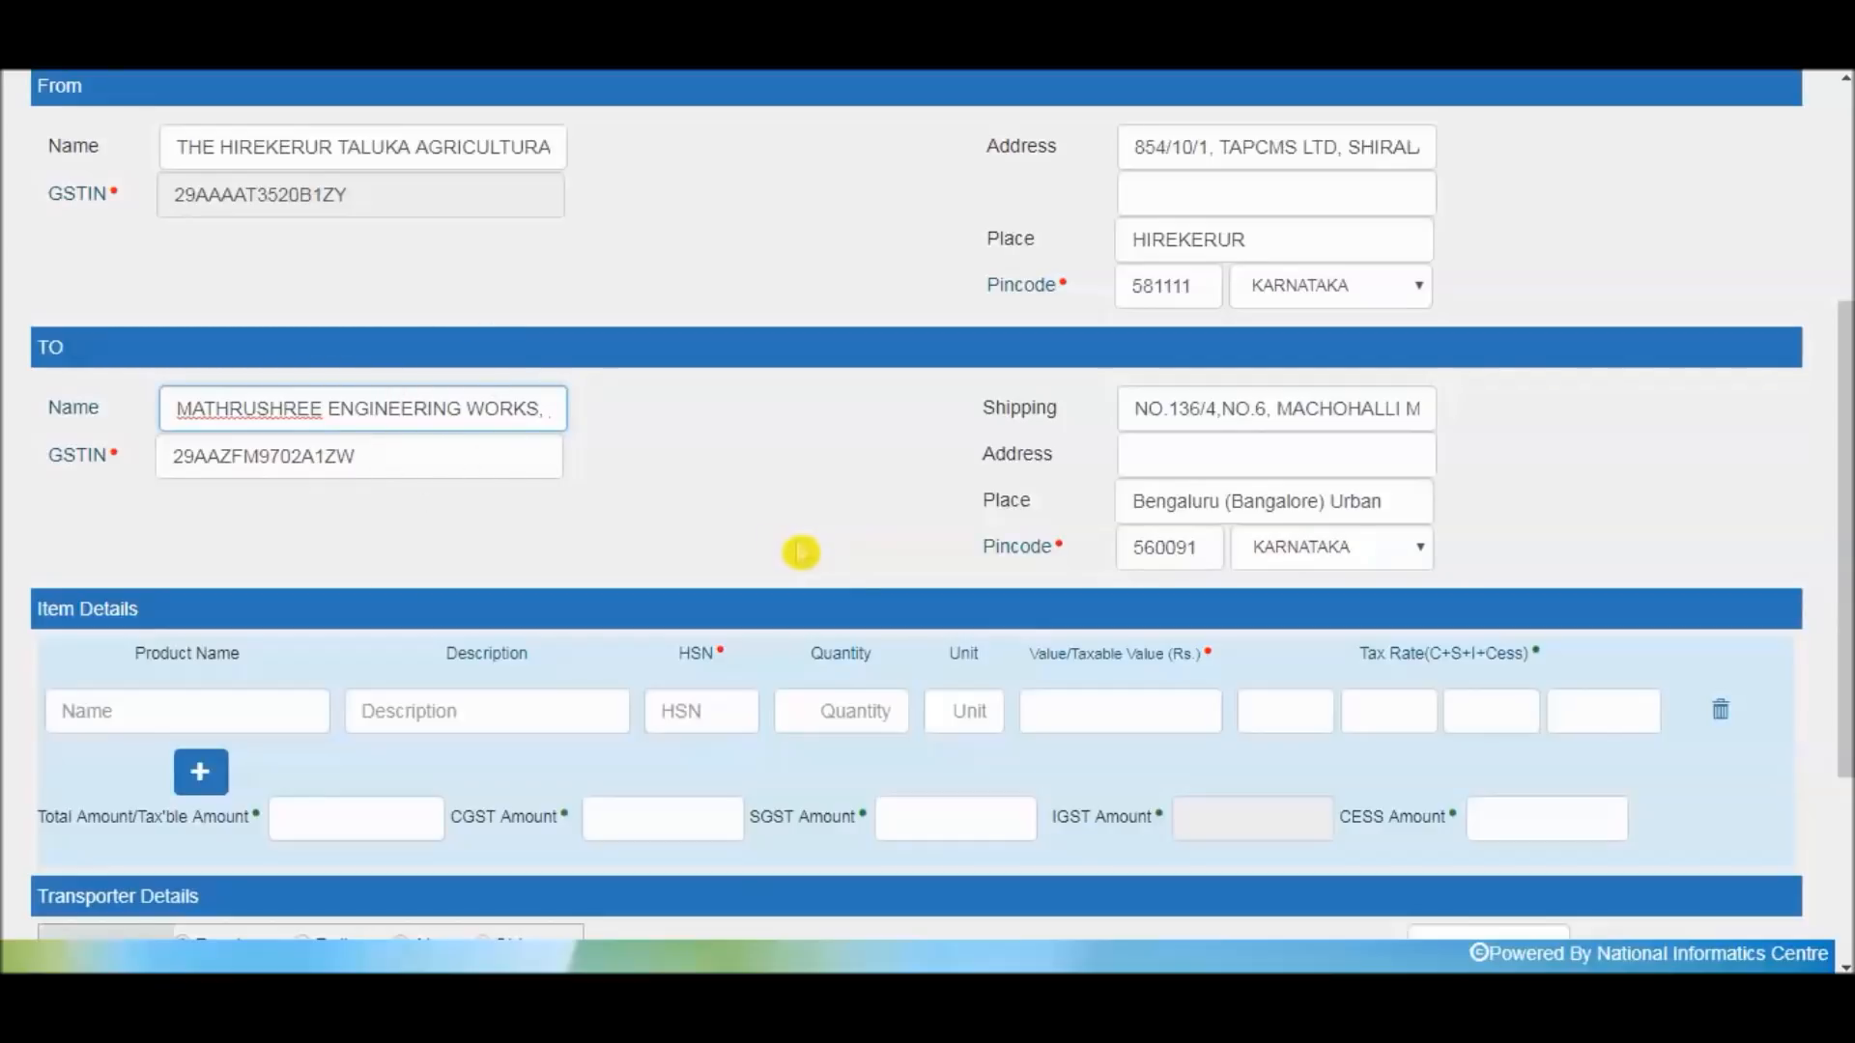
# Choose Steel as the product so its item details auto-fill
pyautogui.click(1153, 454)
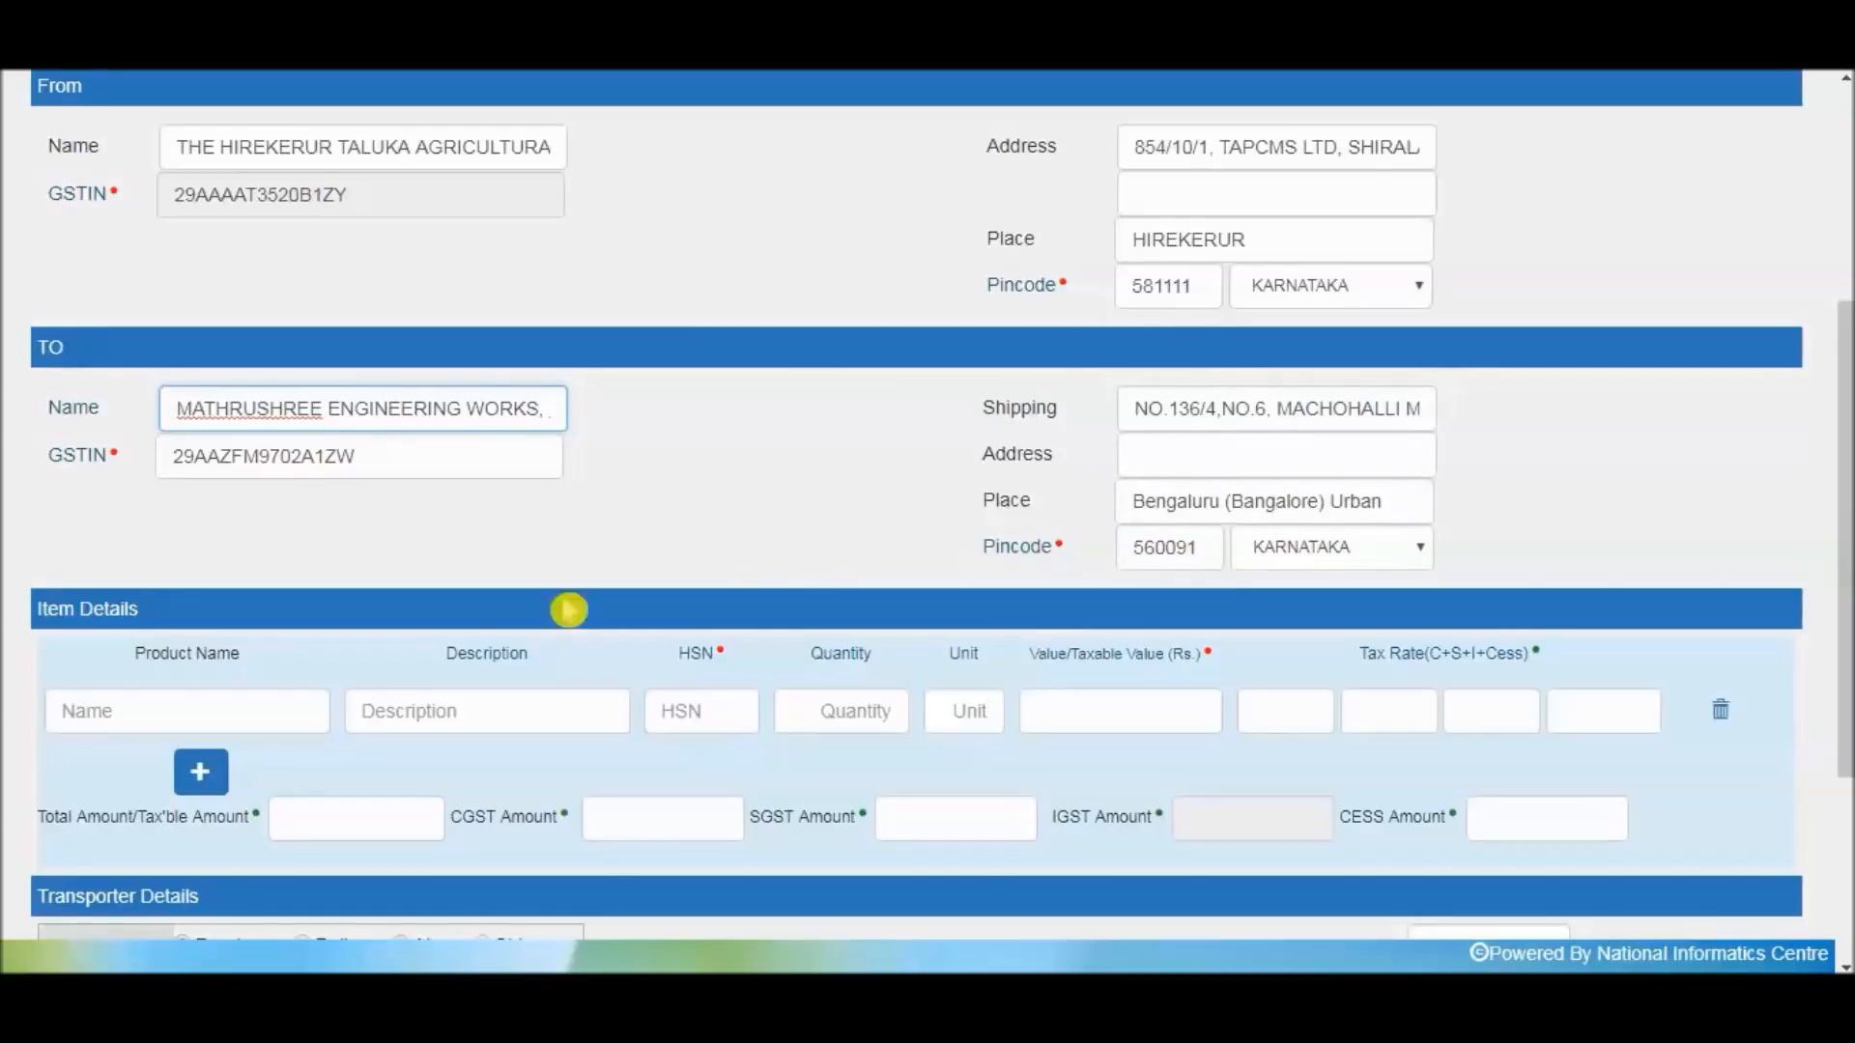
pyautogui.click(170, 707)
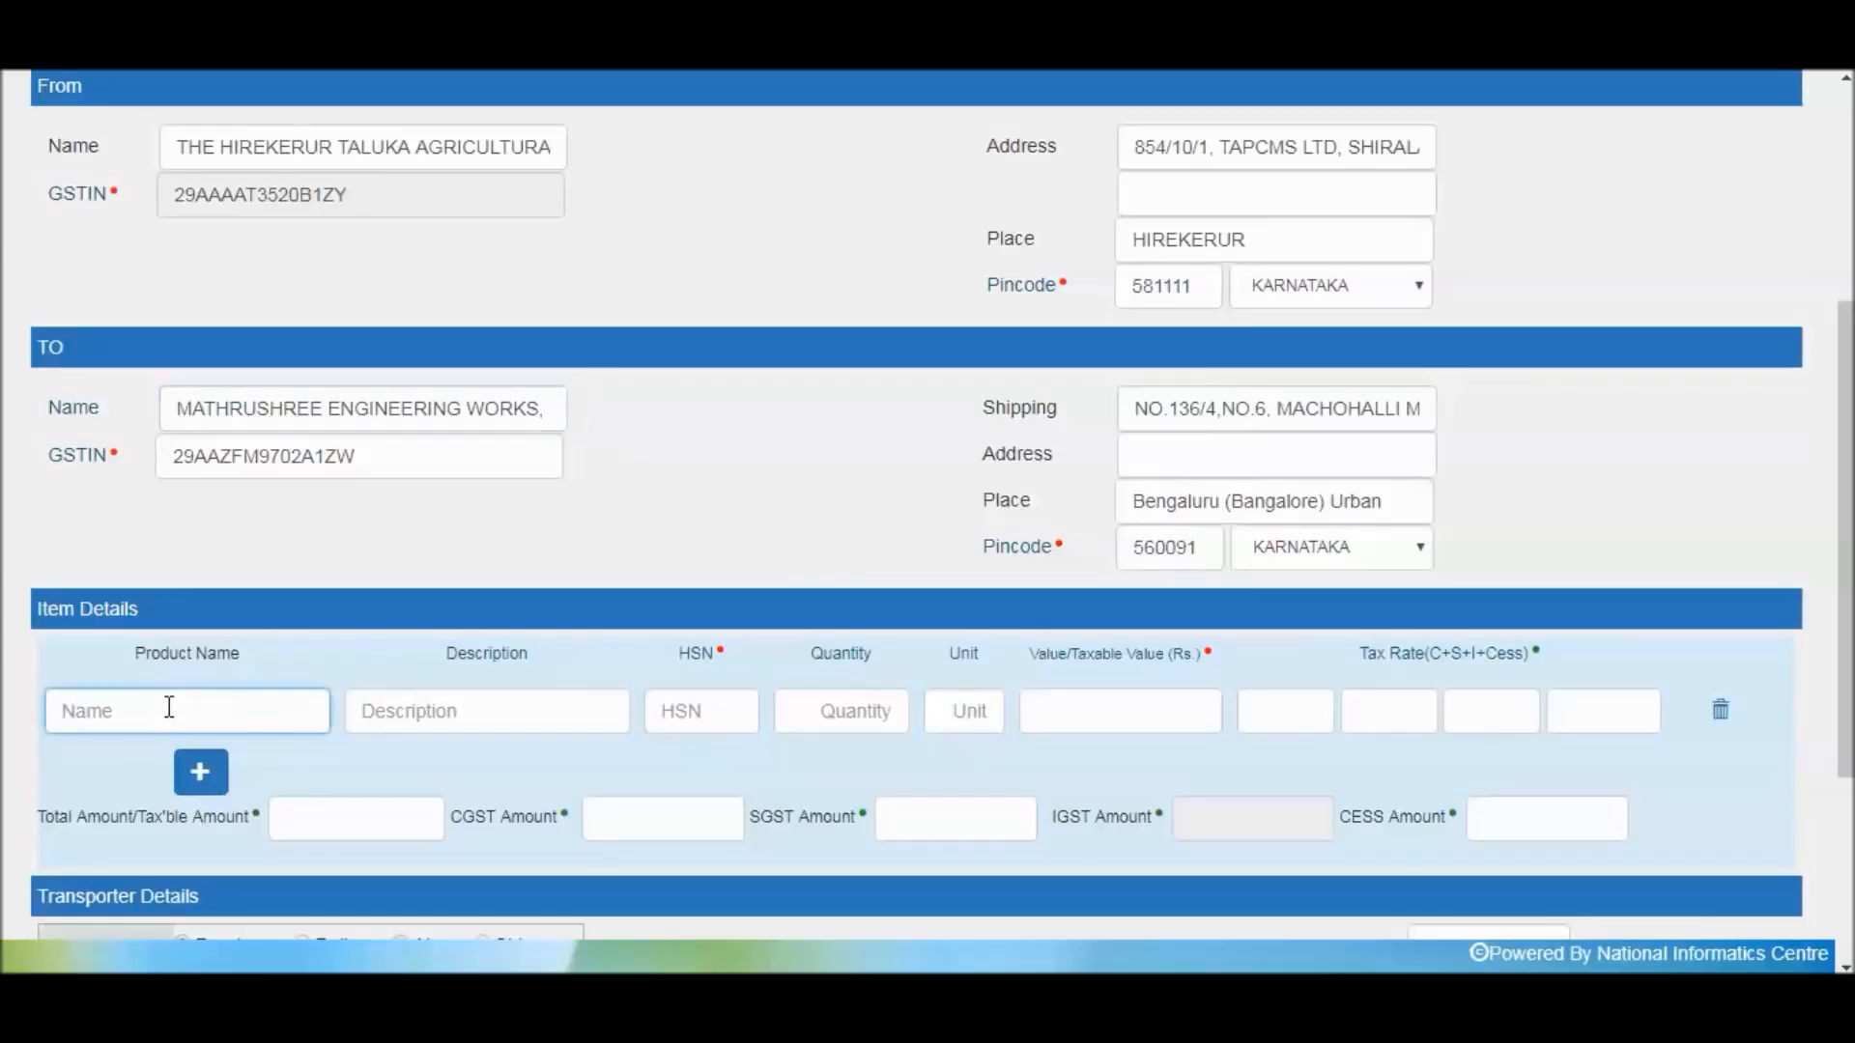
pyautogui.write('Steel')
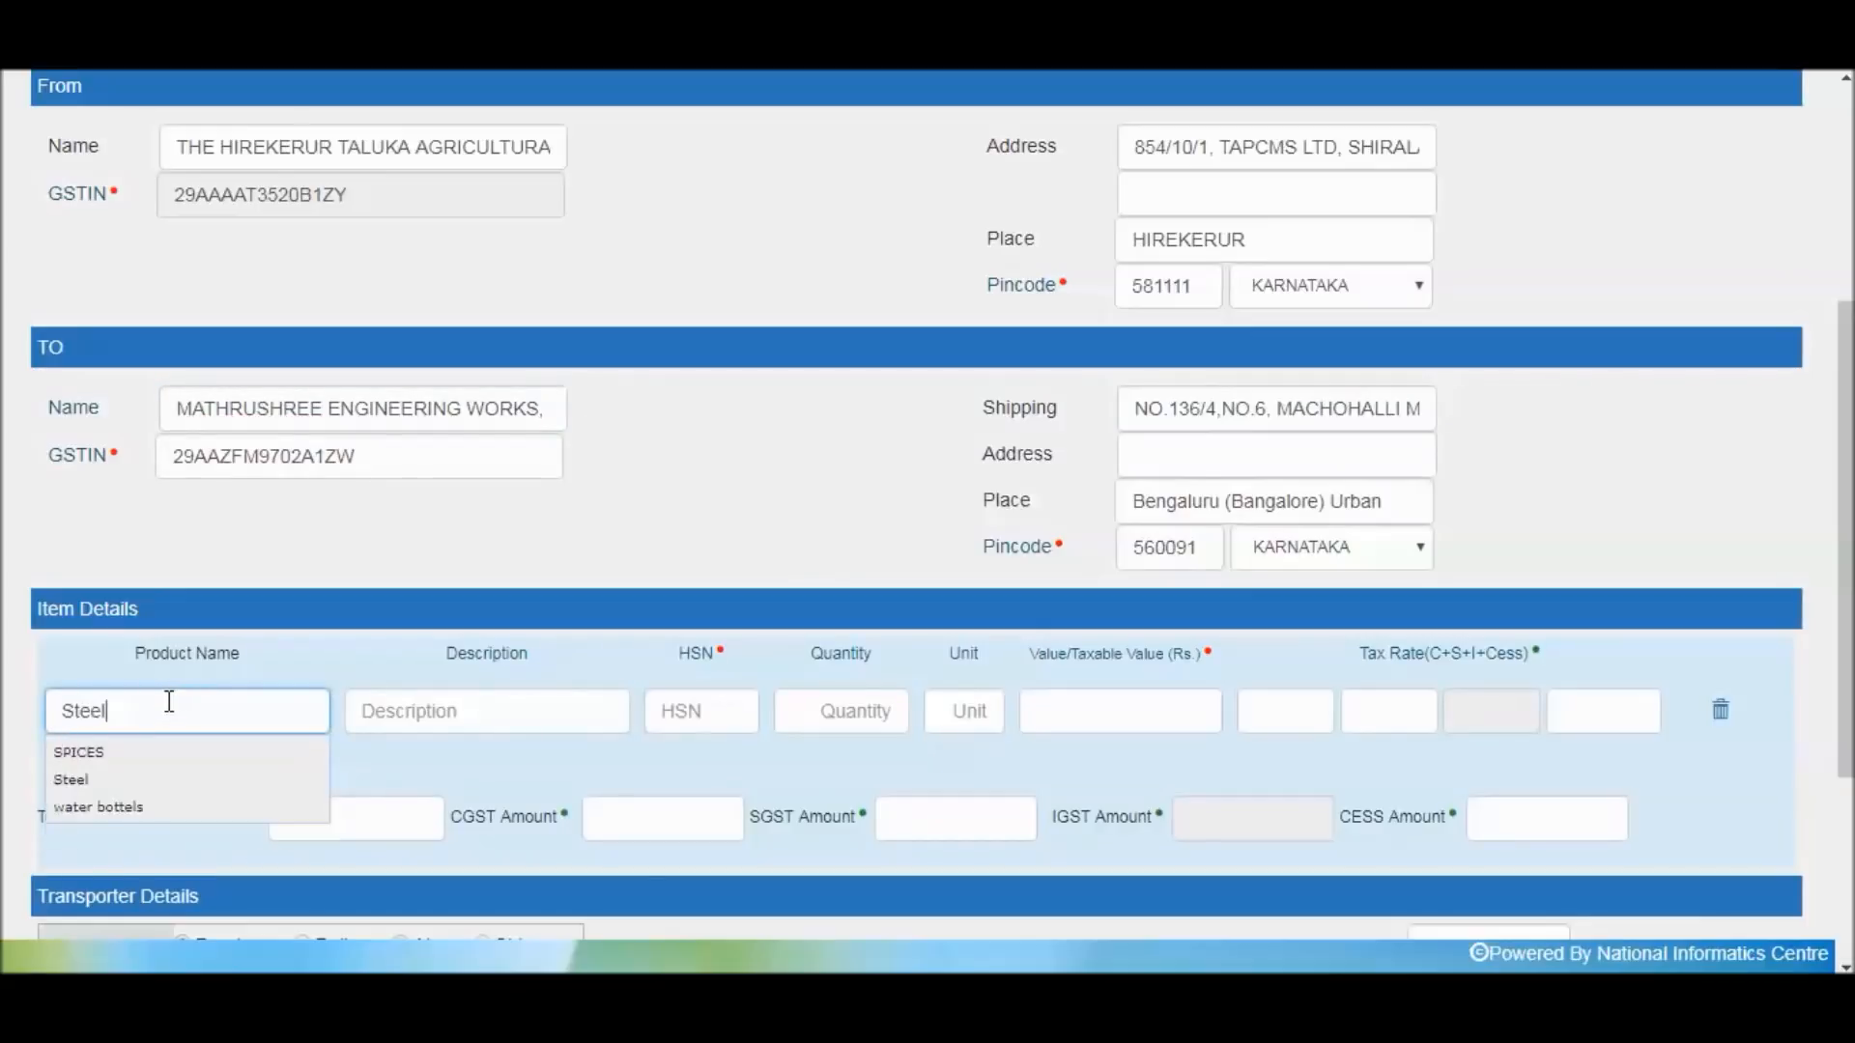
pyautogui.click(128, 757)
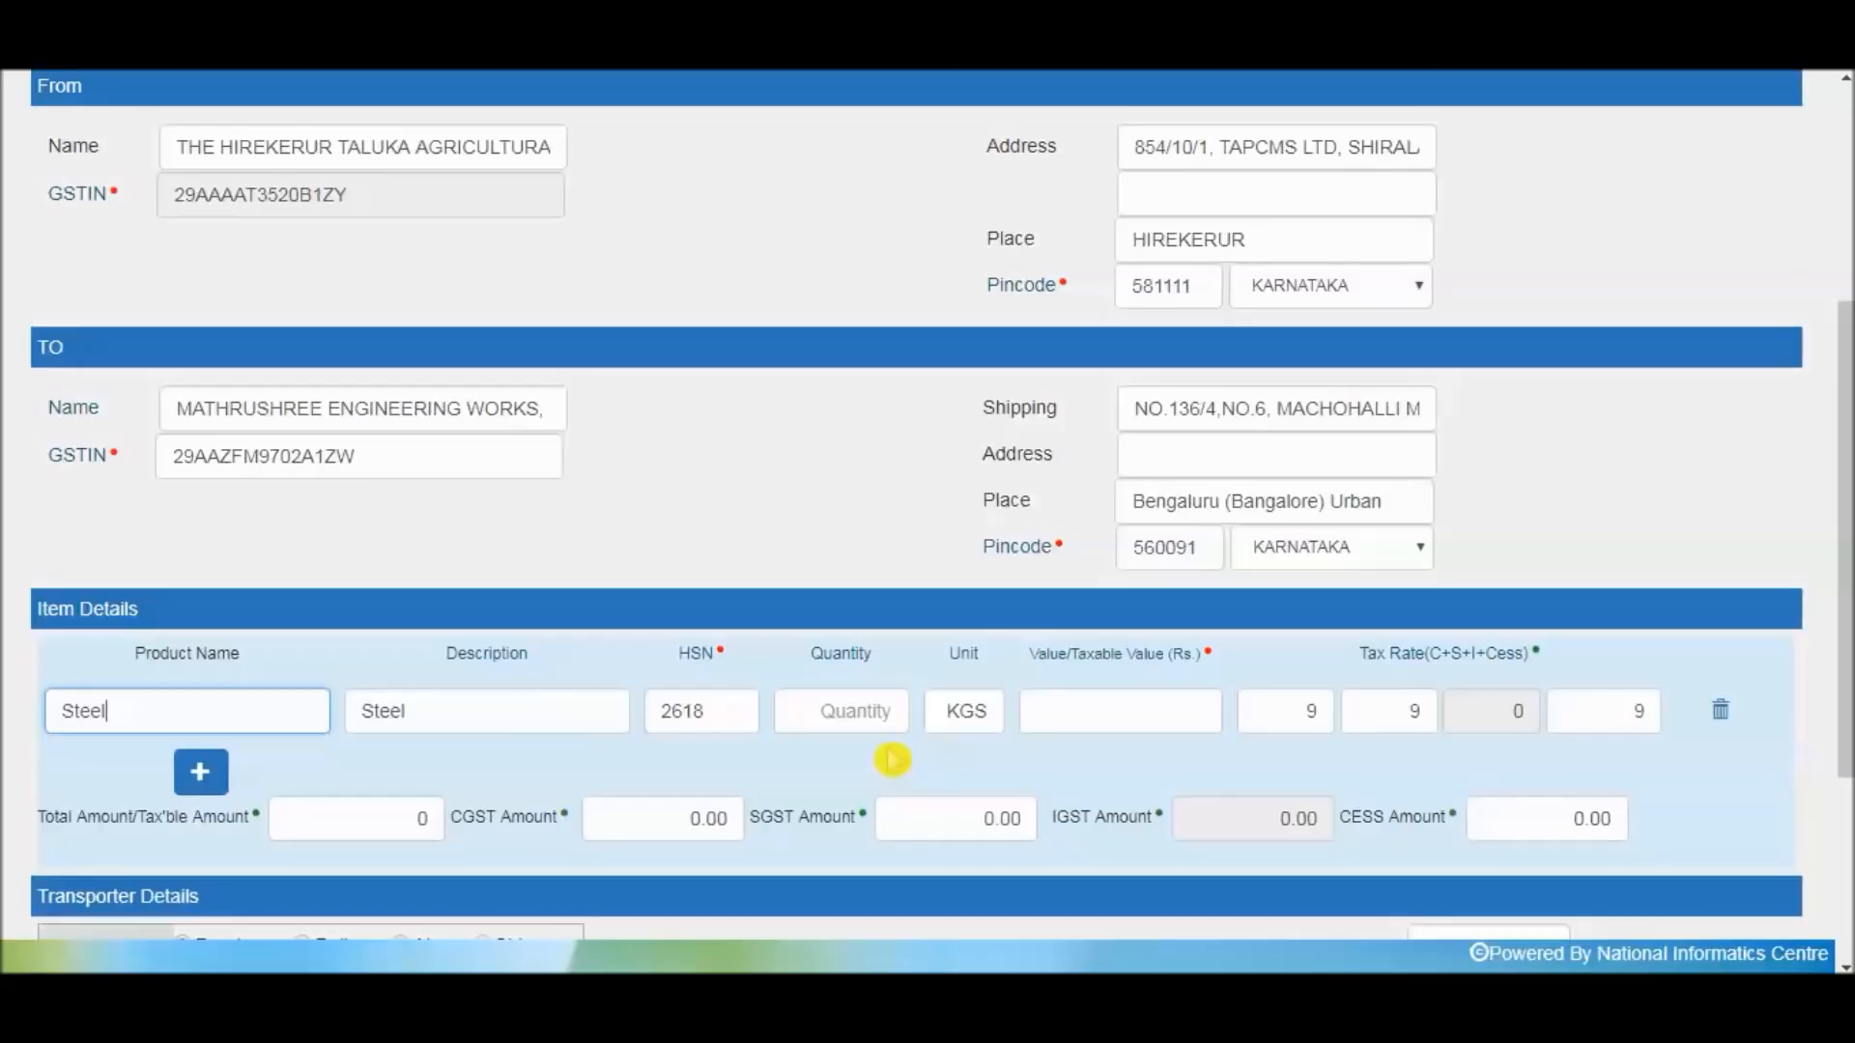
# Enter a quantity of 200 and a taxable value of 60000 for the Steel line
pyautogui.click(879, 720)
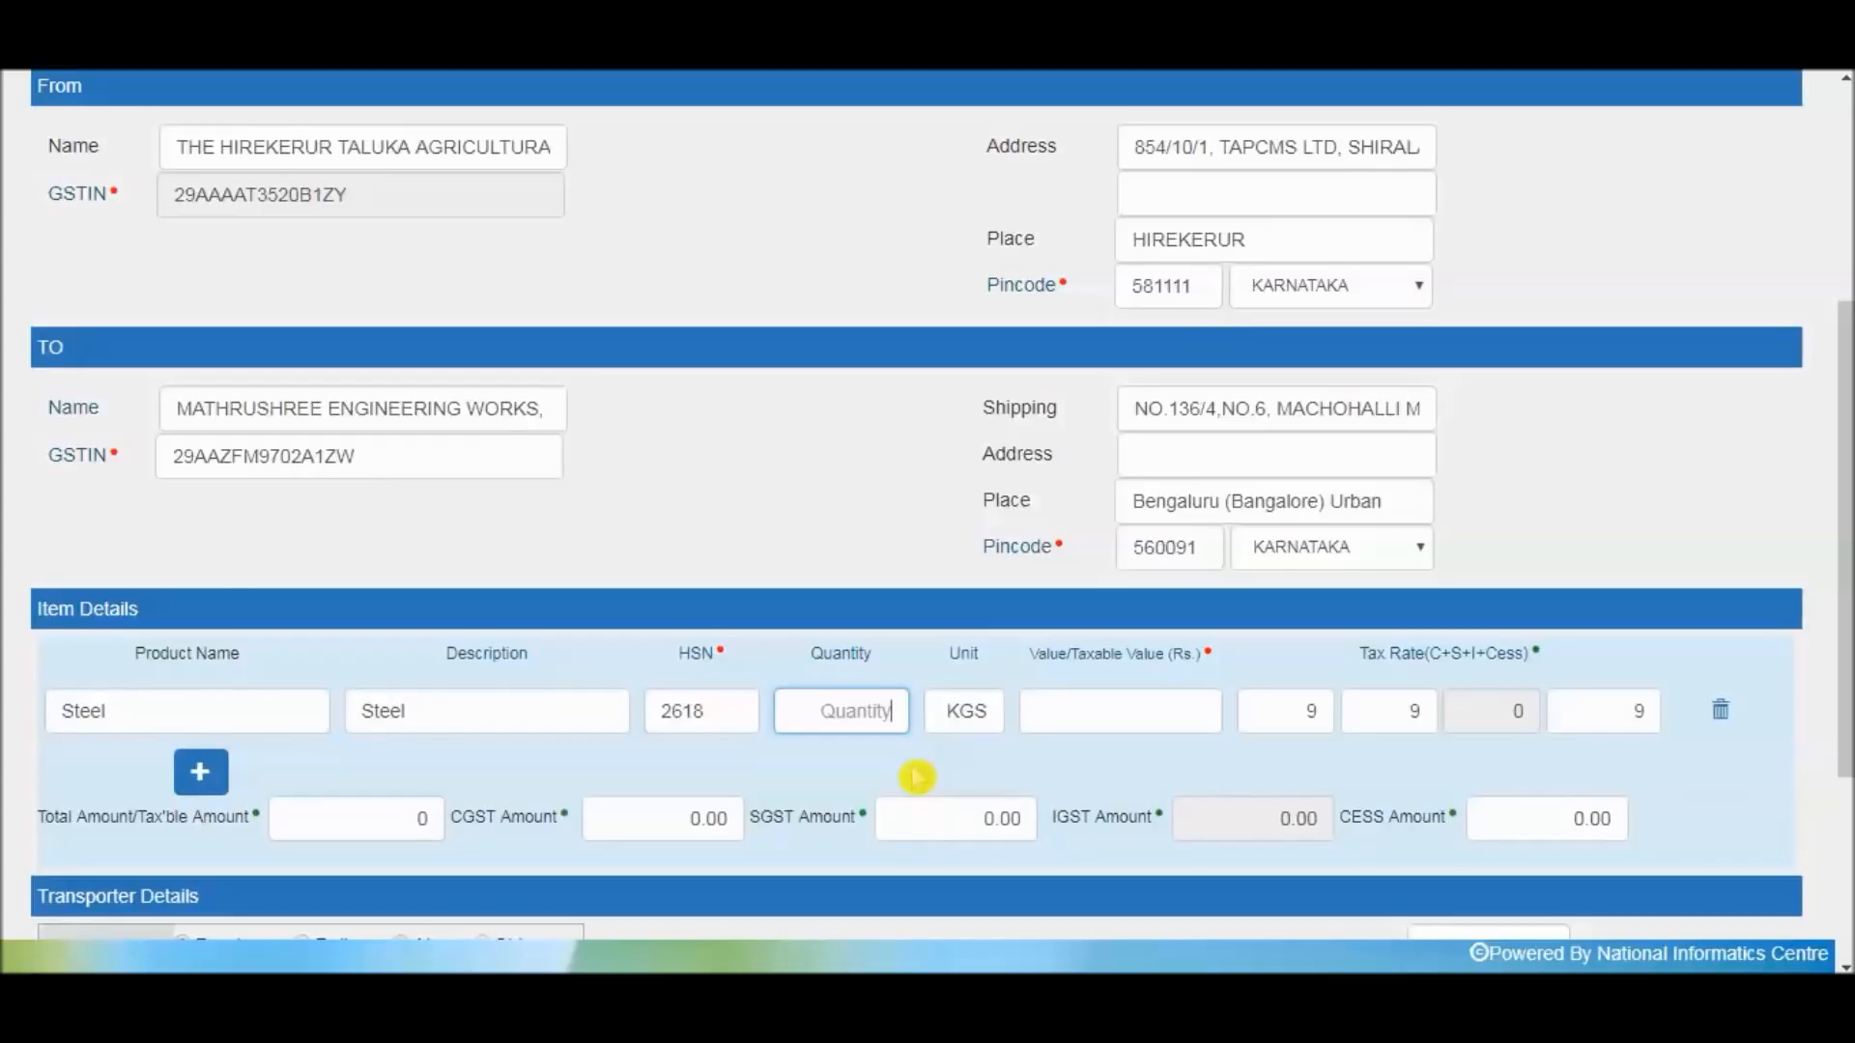
pyautogui.write('200')
pyautogui.press('Tab')
pyautogui.press('Tab')
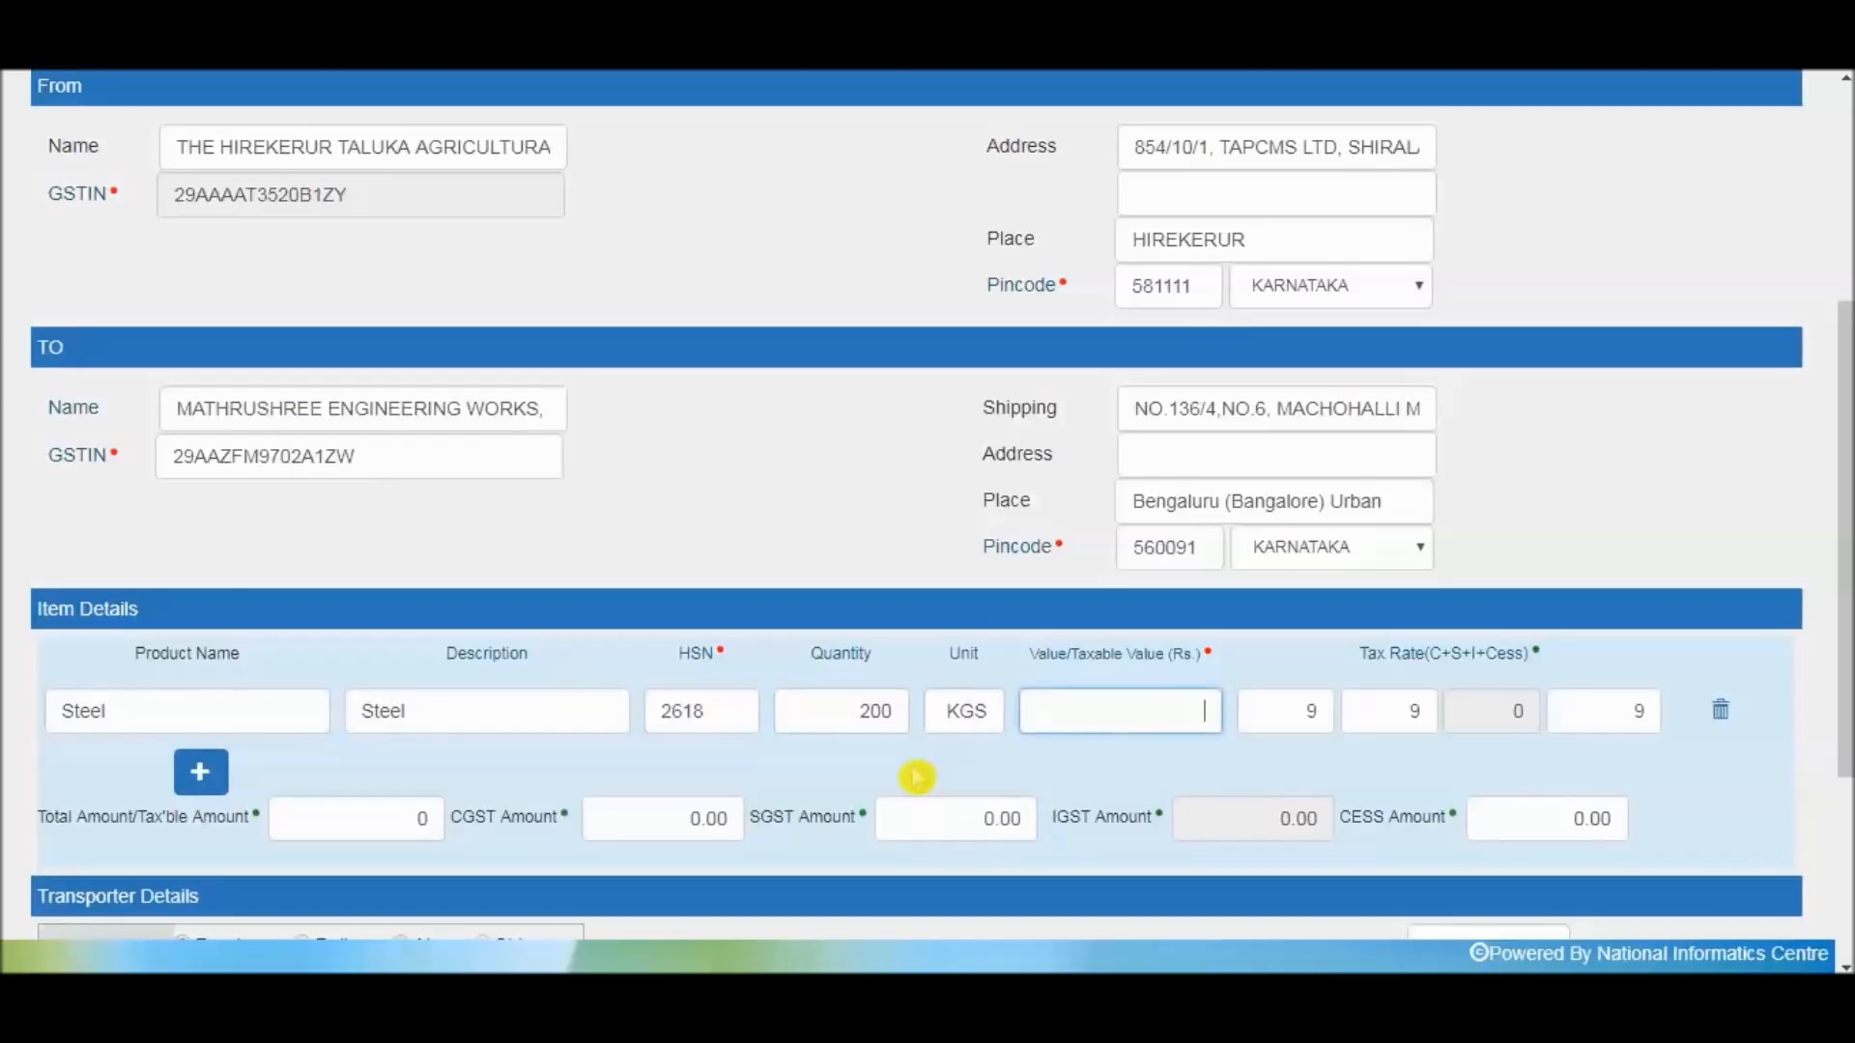
pyautogui.write('60000')
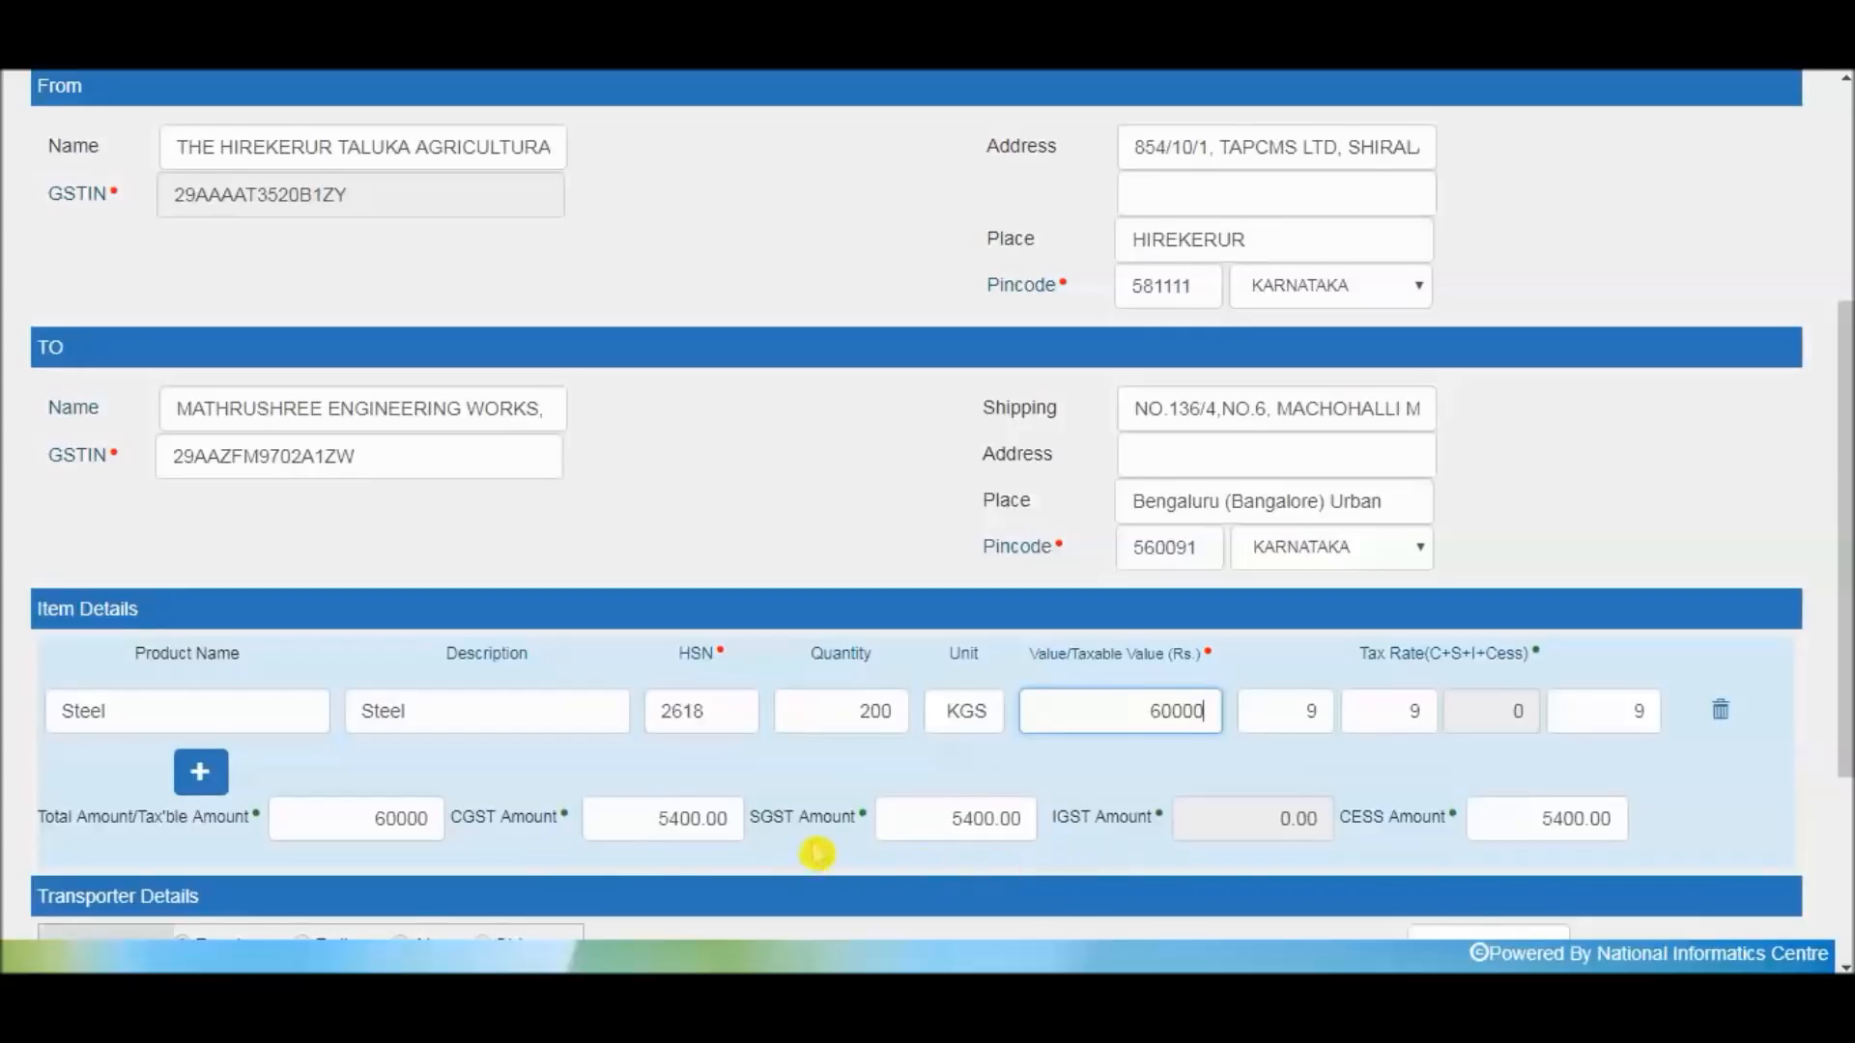
pyautogui.scroll(-2, 821, 850)
pyautogui.scroll(-1, 854, 834)
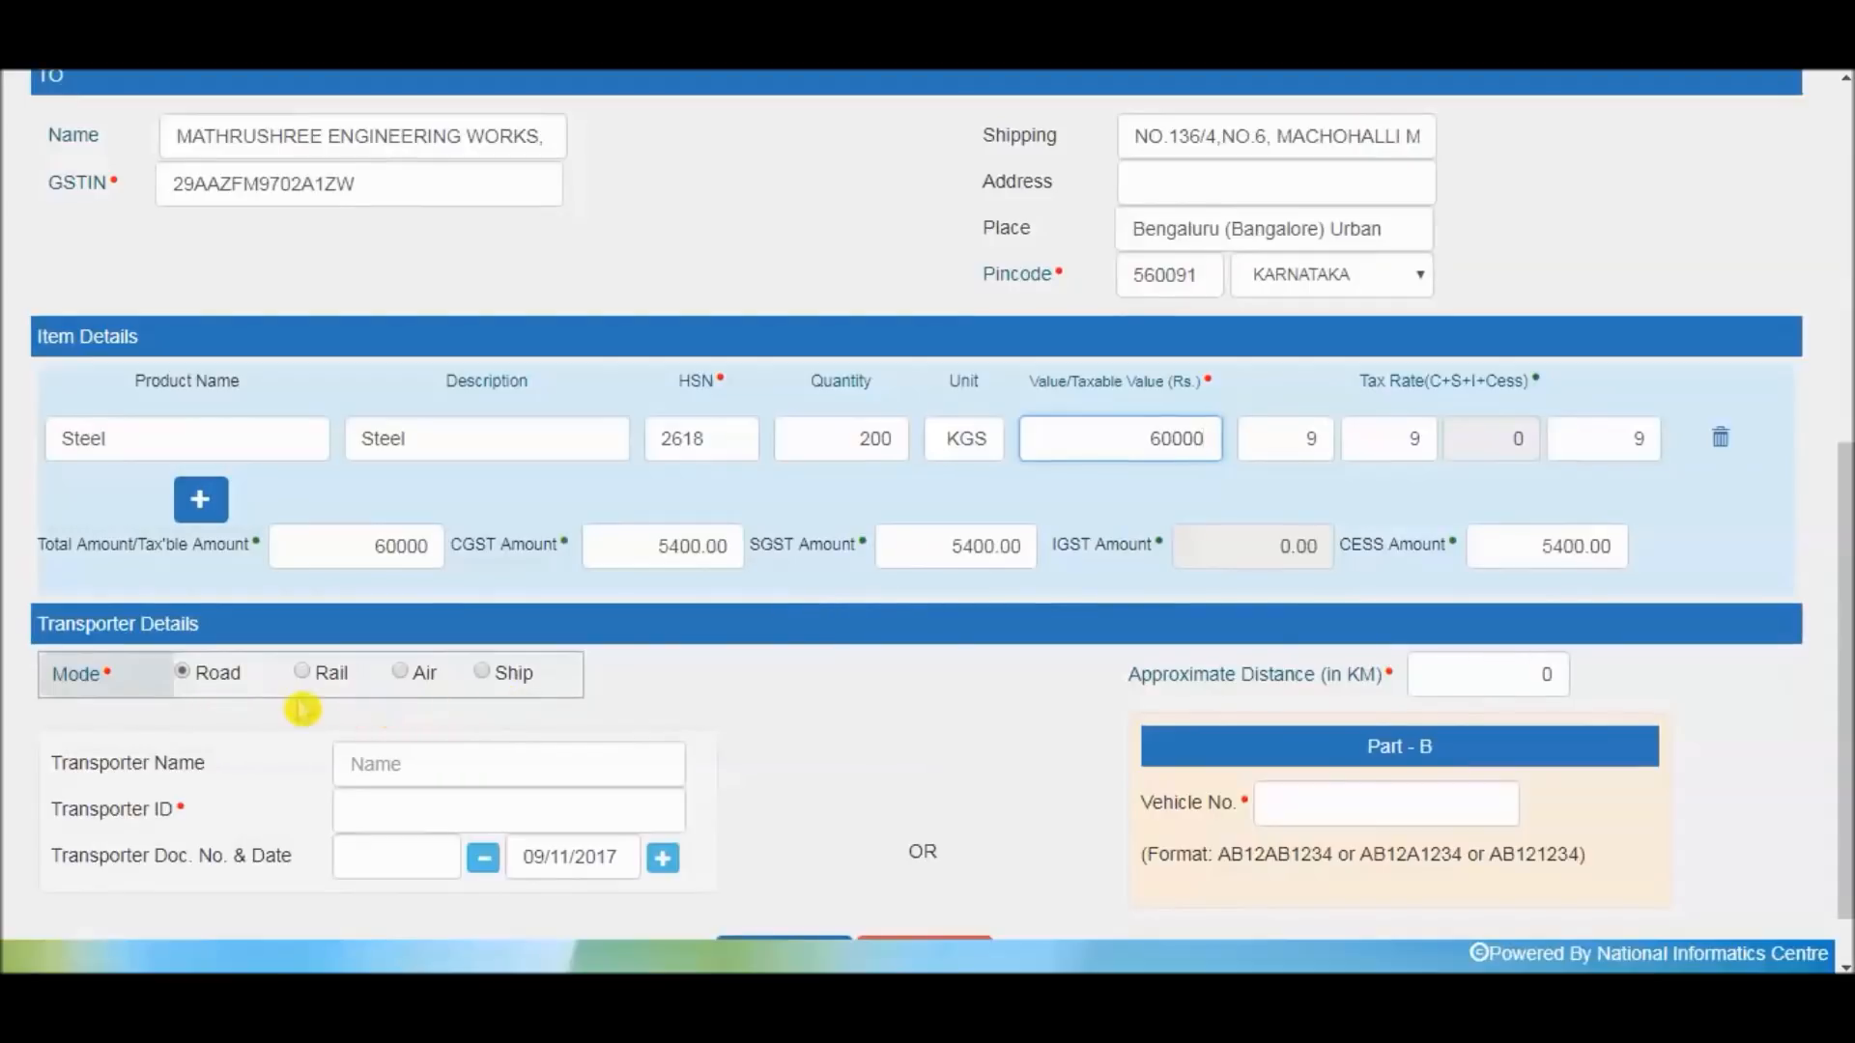
# Replace the default 0 approximate distance with 245 km
pyautogui.click(1547, 676)
pyautogui.press('BackSpace')
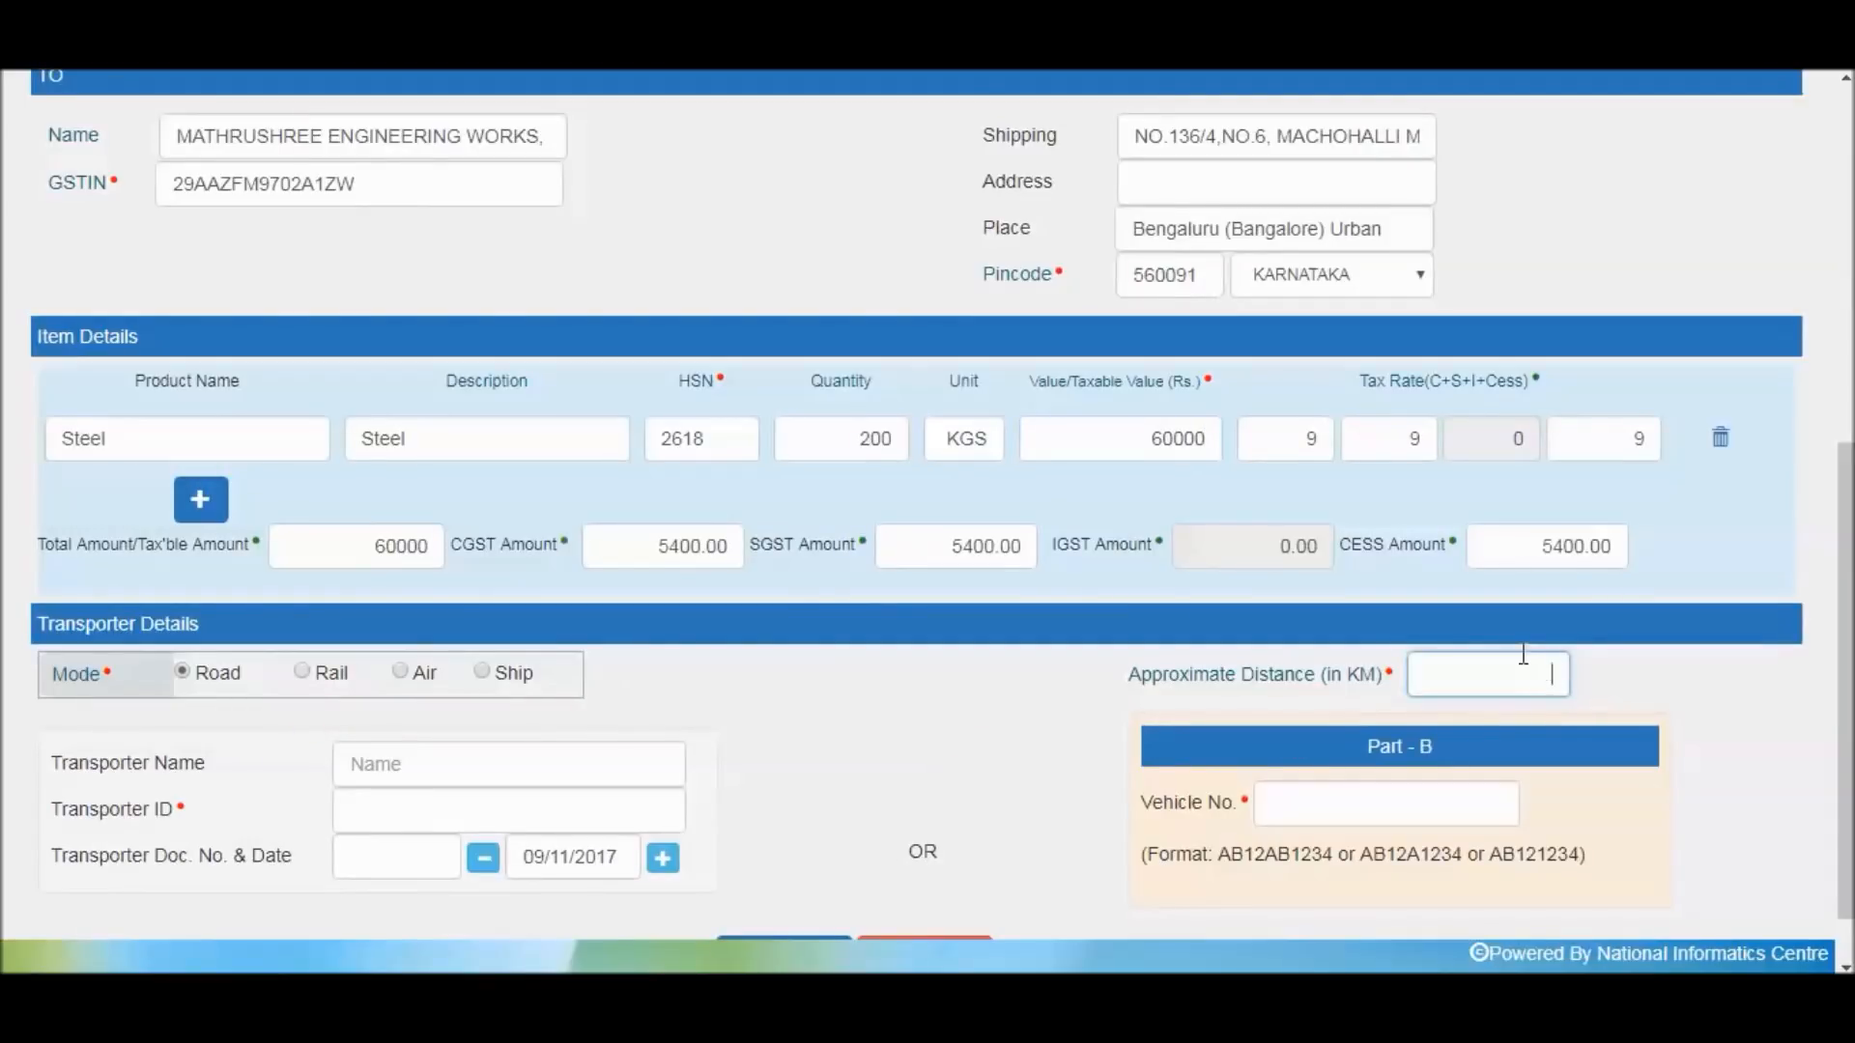
pyautogui.write('245')
pyautogui.click(1537, 674)
# Enter the vehicle registration number and clear the auto-suggested transporter name
pyautogui.click(1504, 791)
pyautogui.write('KA14JG1257')
pyautogui.click(525, 763)
pyautogui.write('A')
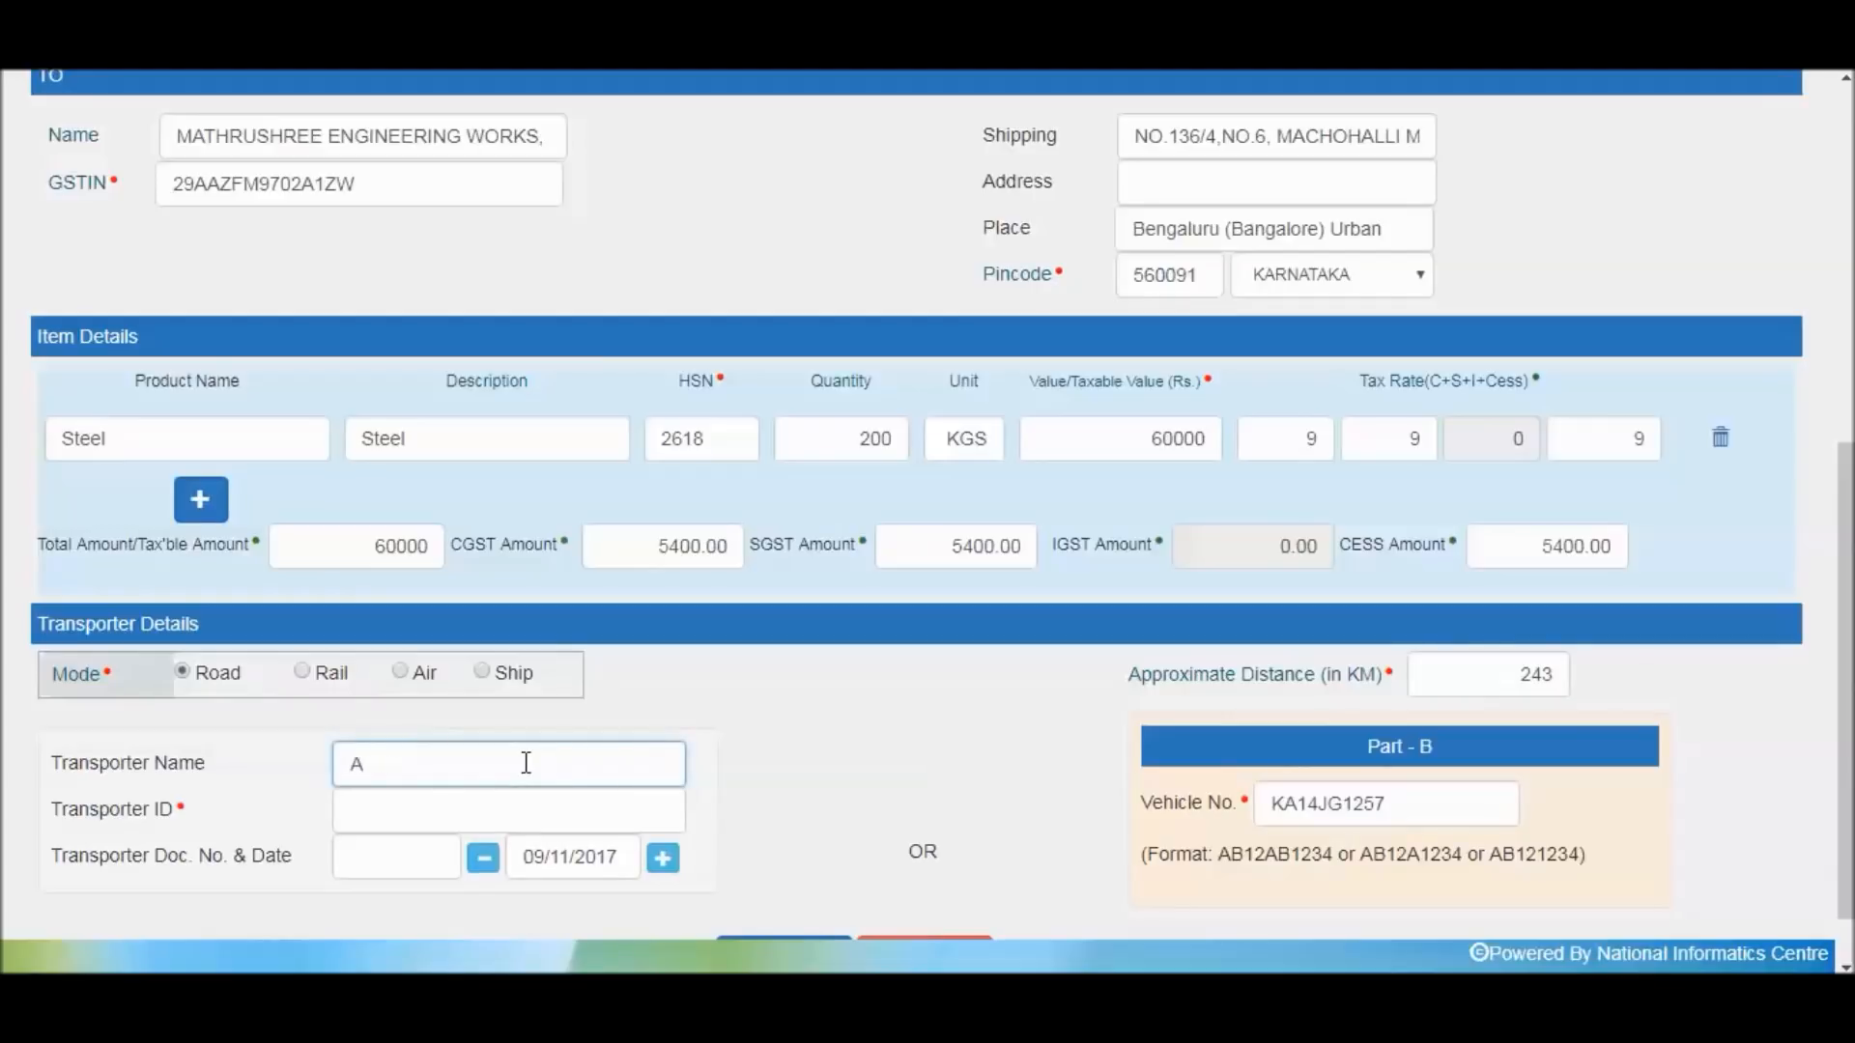
pyautogui.write('L')
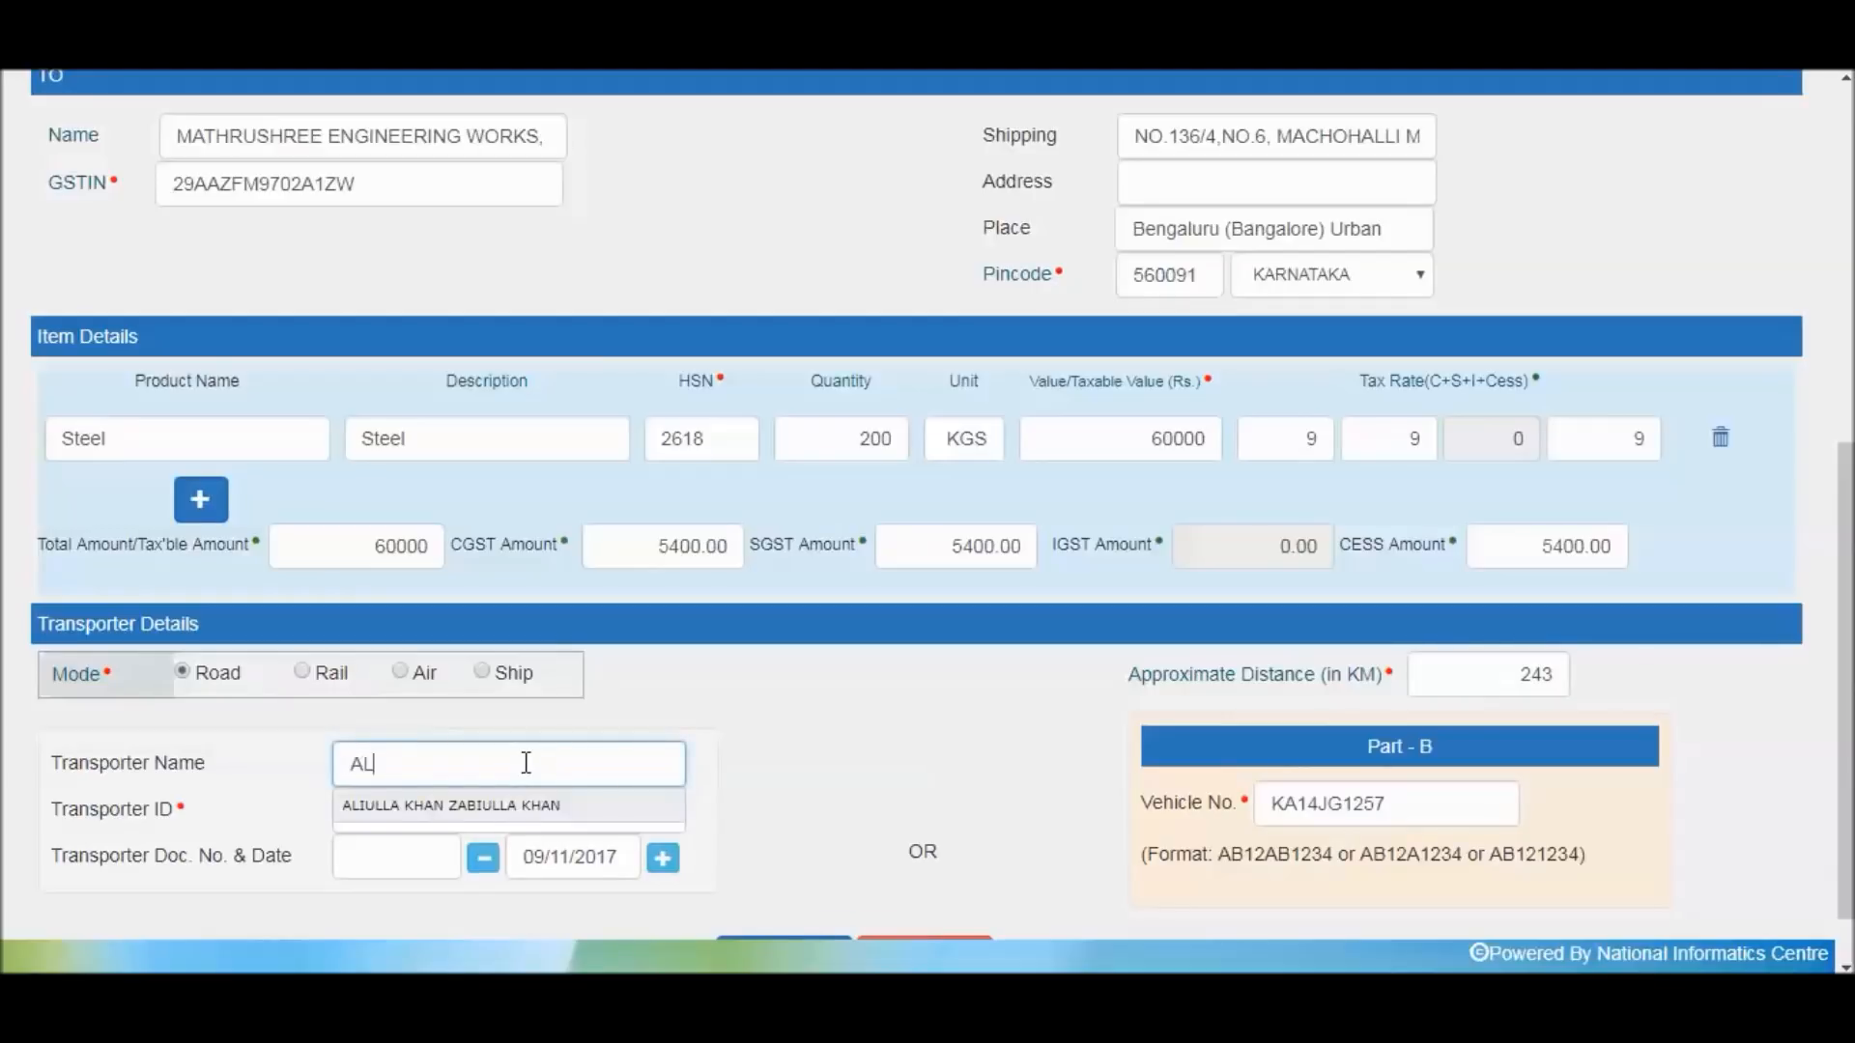
pyautogui.click(544, 795)
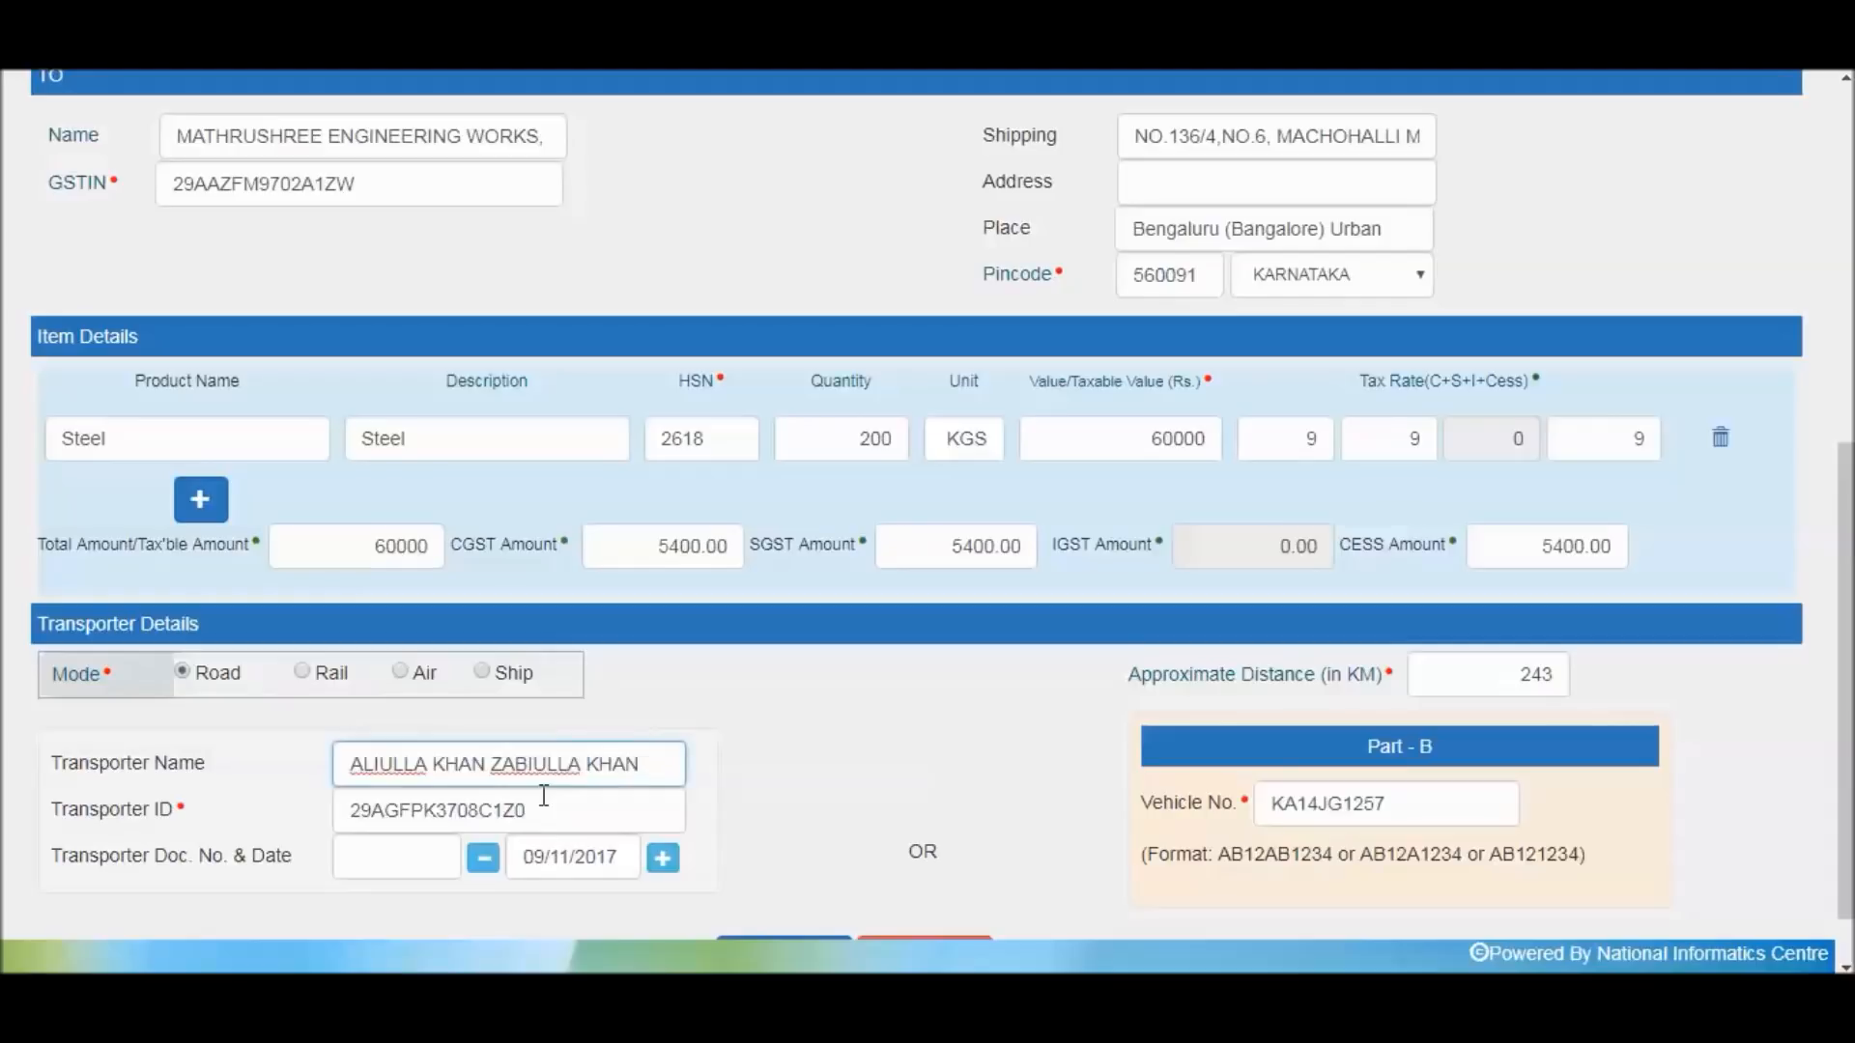
pyautogui.hotkey('ctrl', 'a')
pyautogui.press('BackSpace')
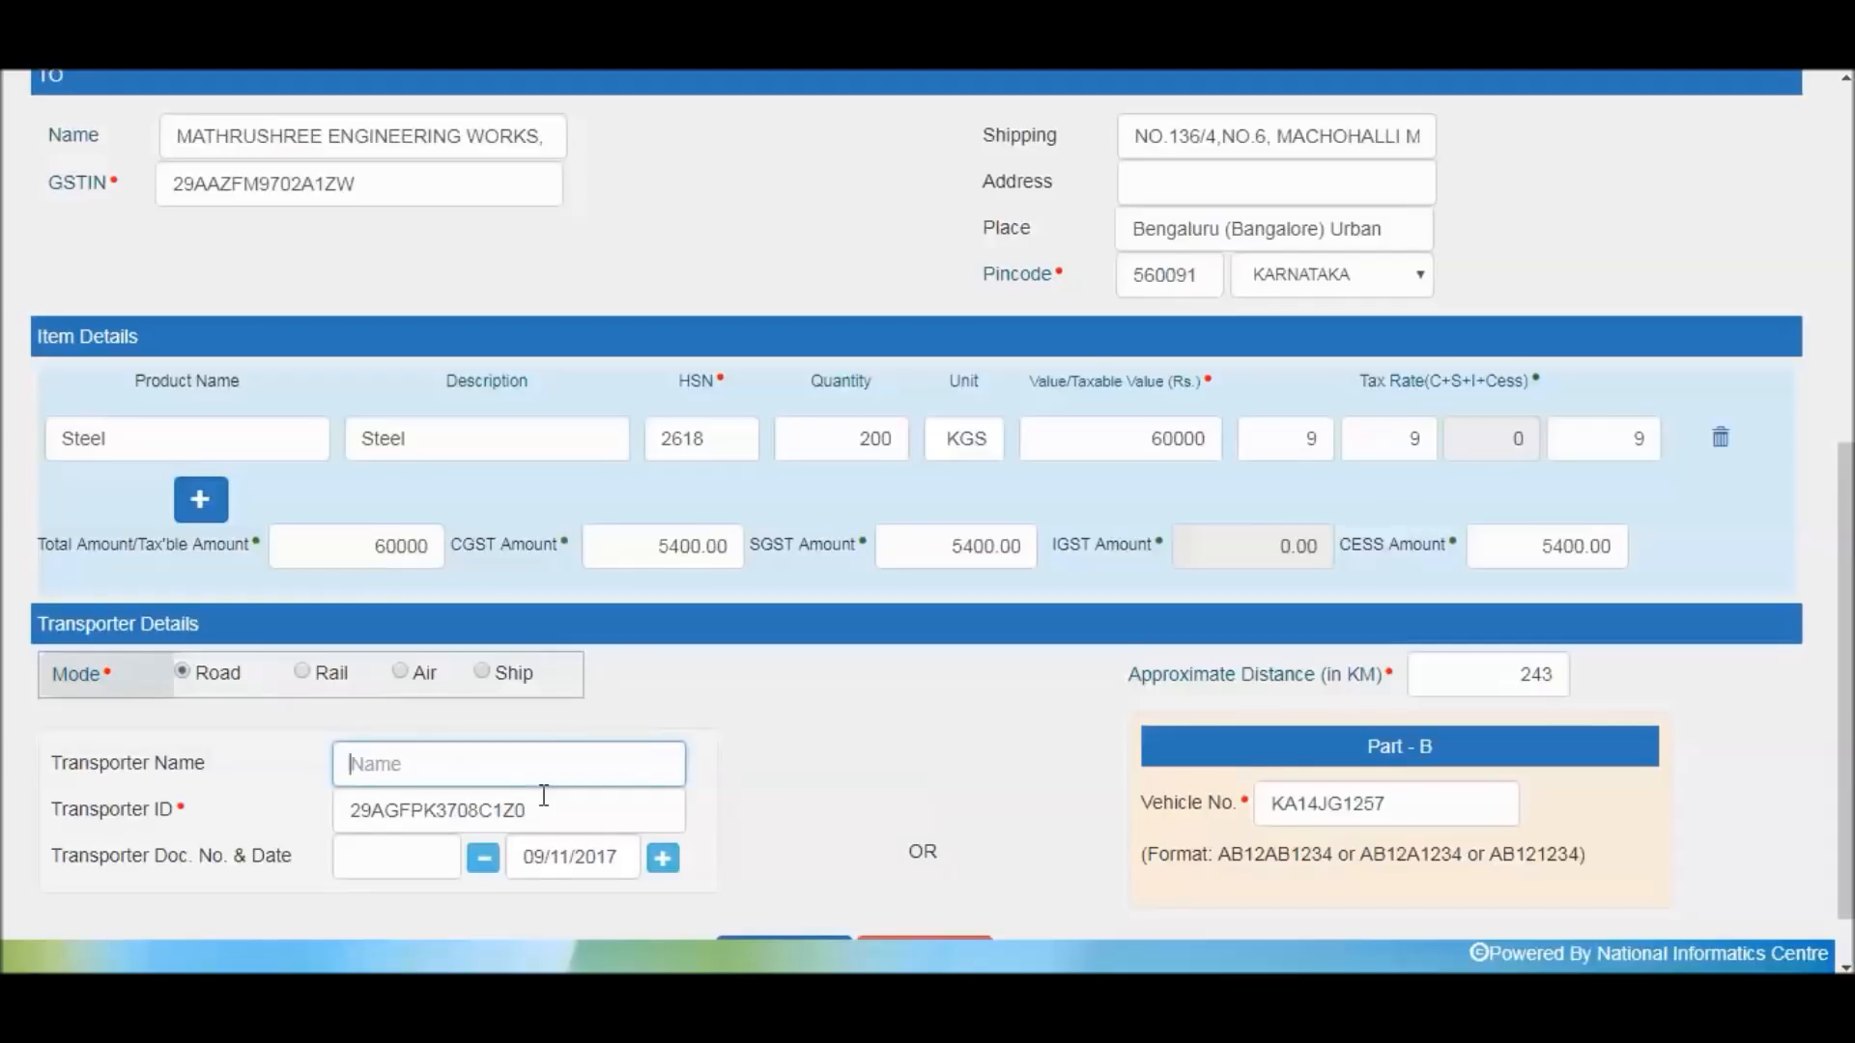
# Replace the transporter ID with the sender's GSTIN and set transporter document number 3245
pyautogui.click(558, 816)
pyautogui.hotkey('ctrl', 'a')
pyautogui.press('BackSpace')
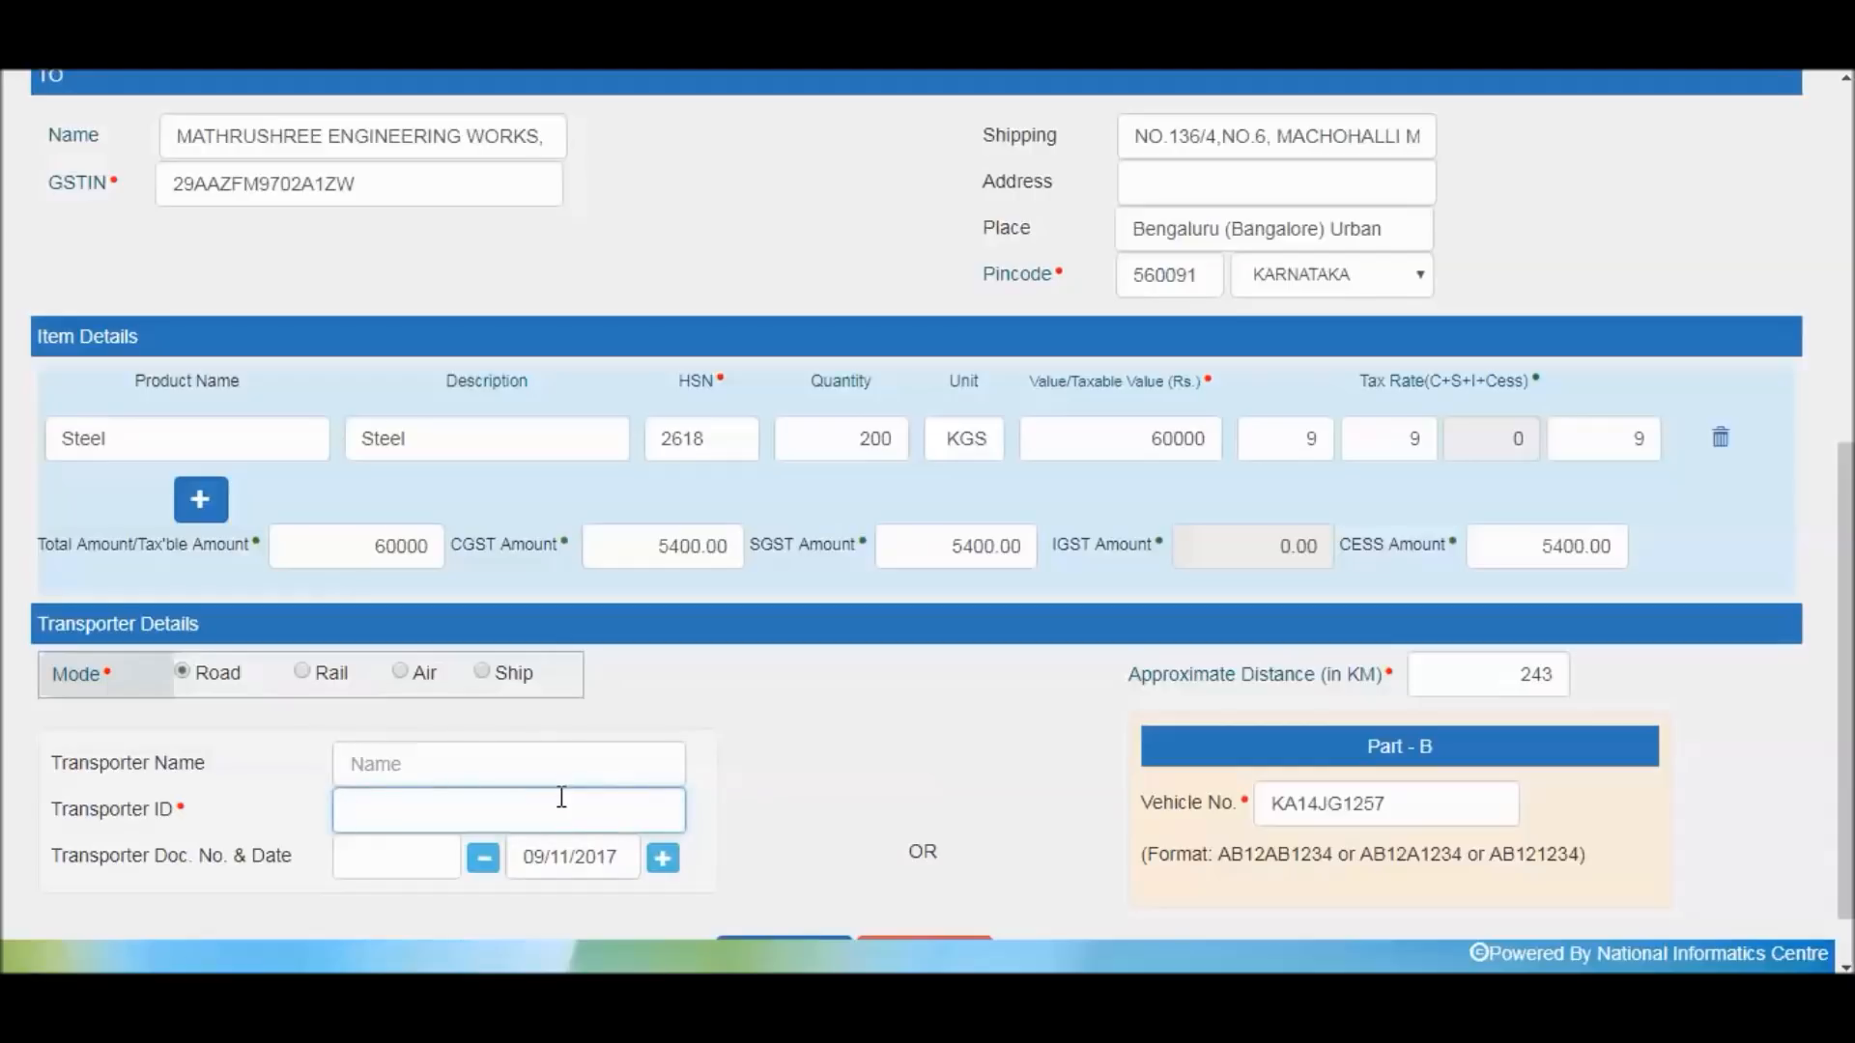
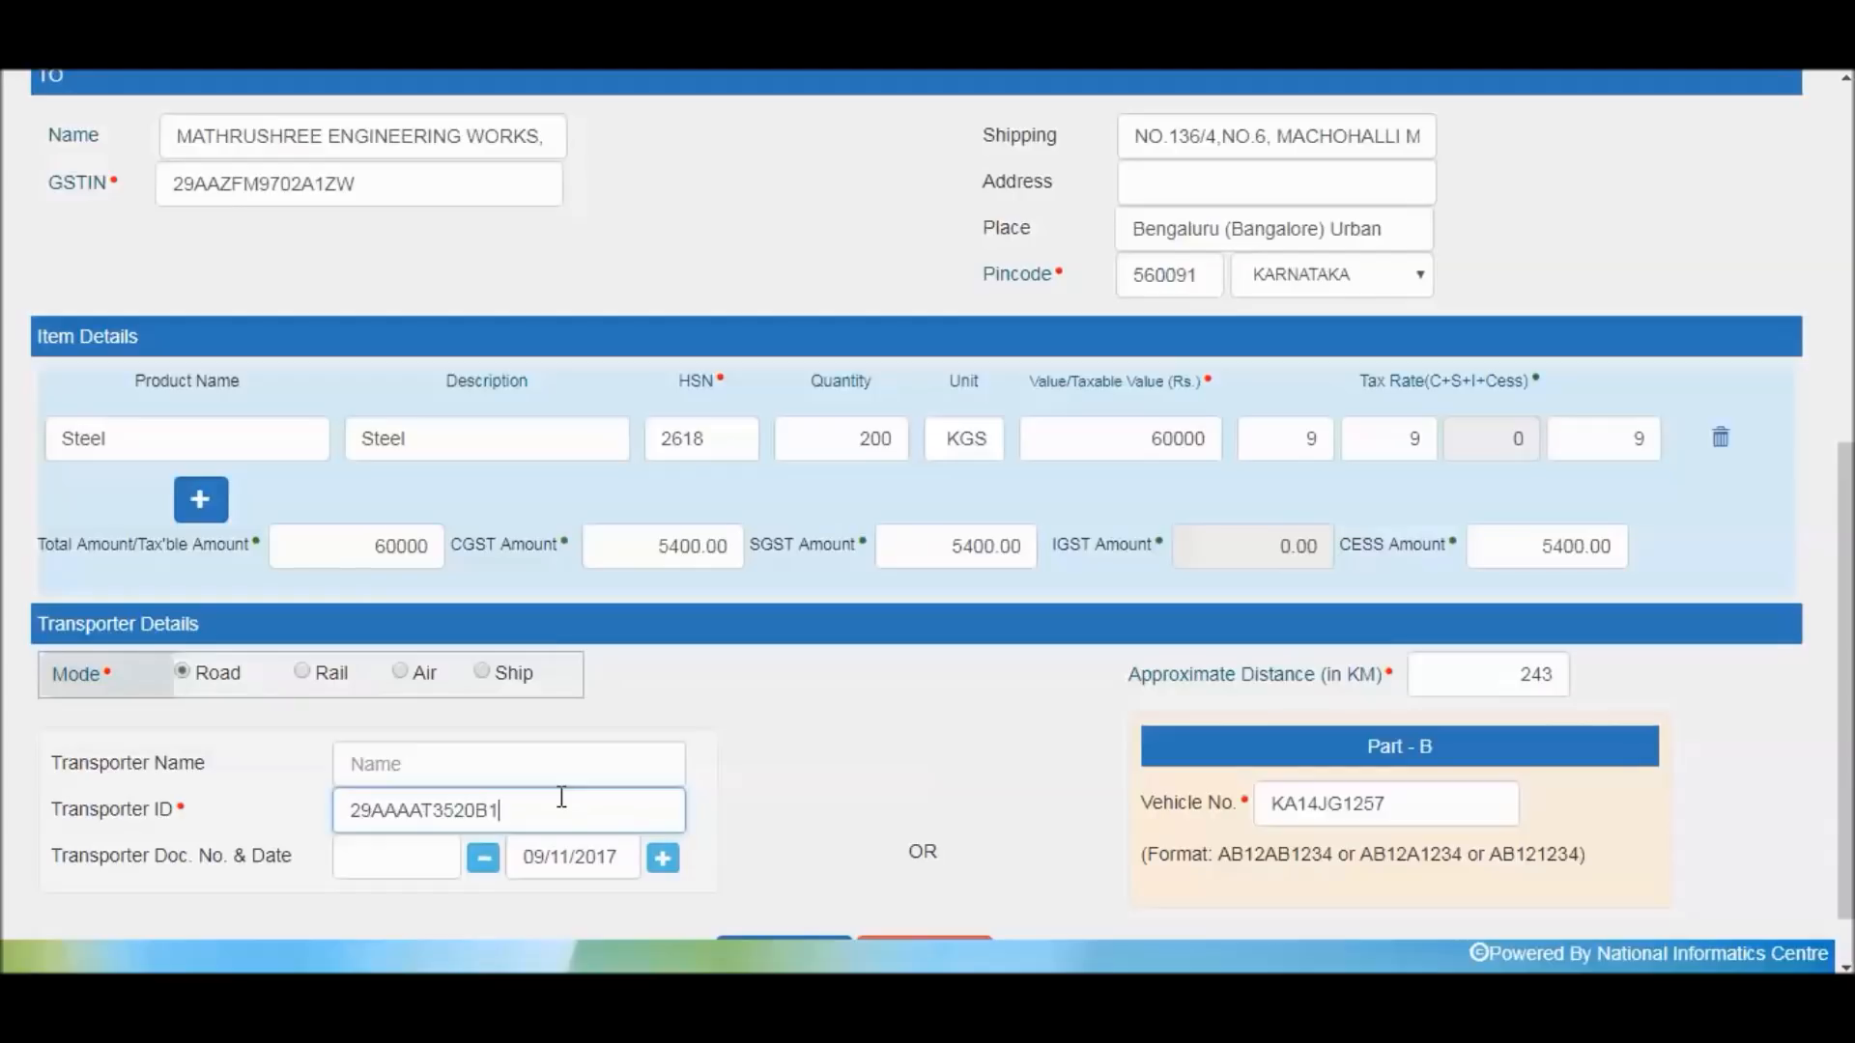
pyautogui.click(425, 854)
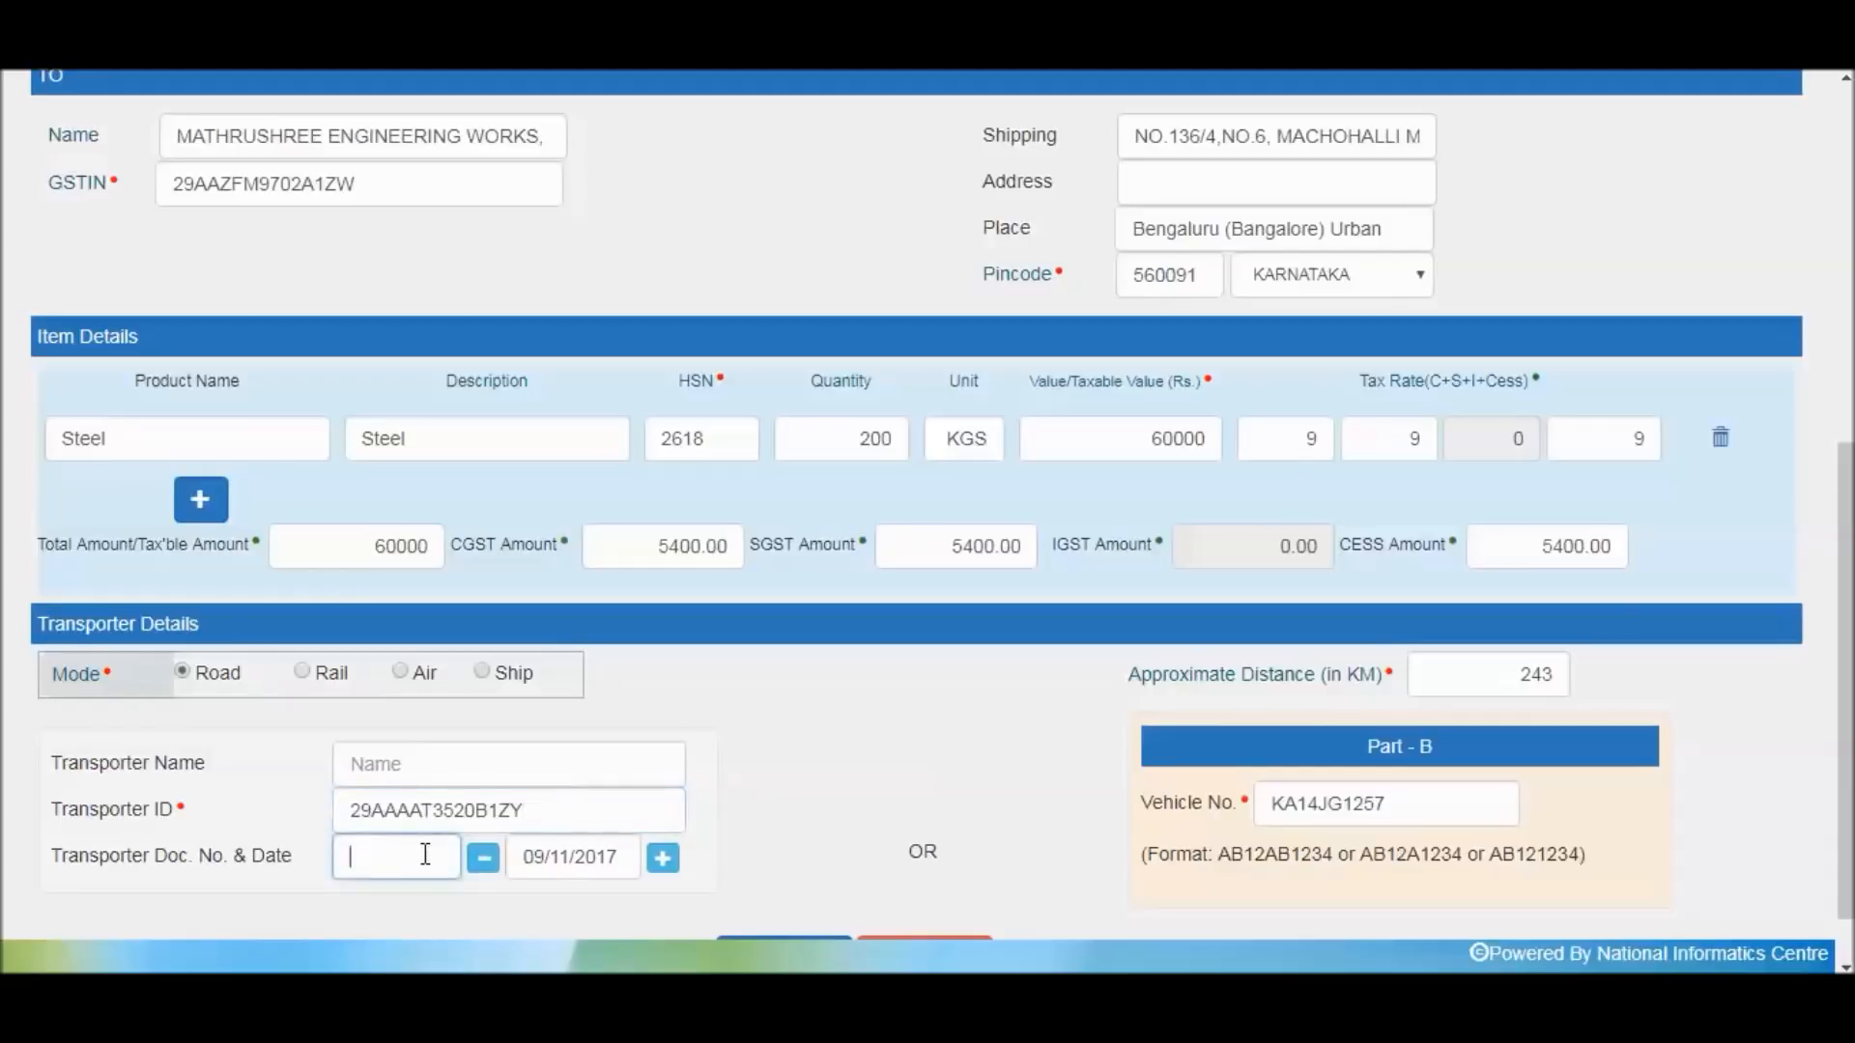
pyautogui.write('3245')
pyautogui.scroll(-1, 966, 860)
# Submit the form and review Part A and Part B of the generated e-Way Bill
pyautogui.click(784, 889)
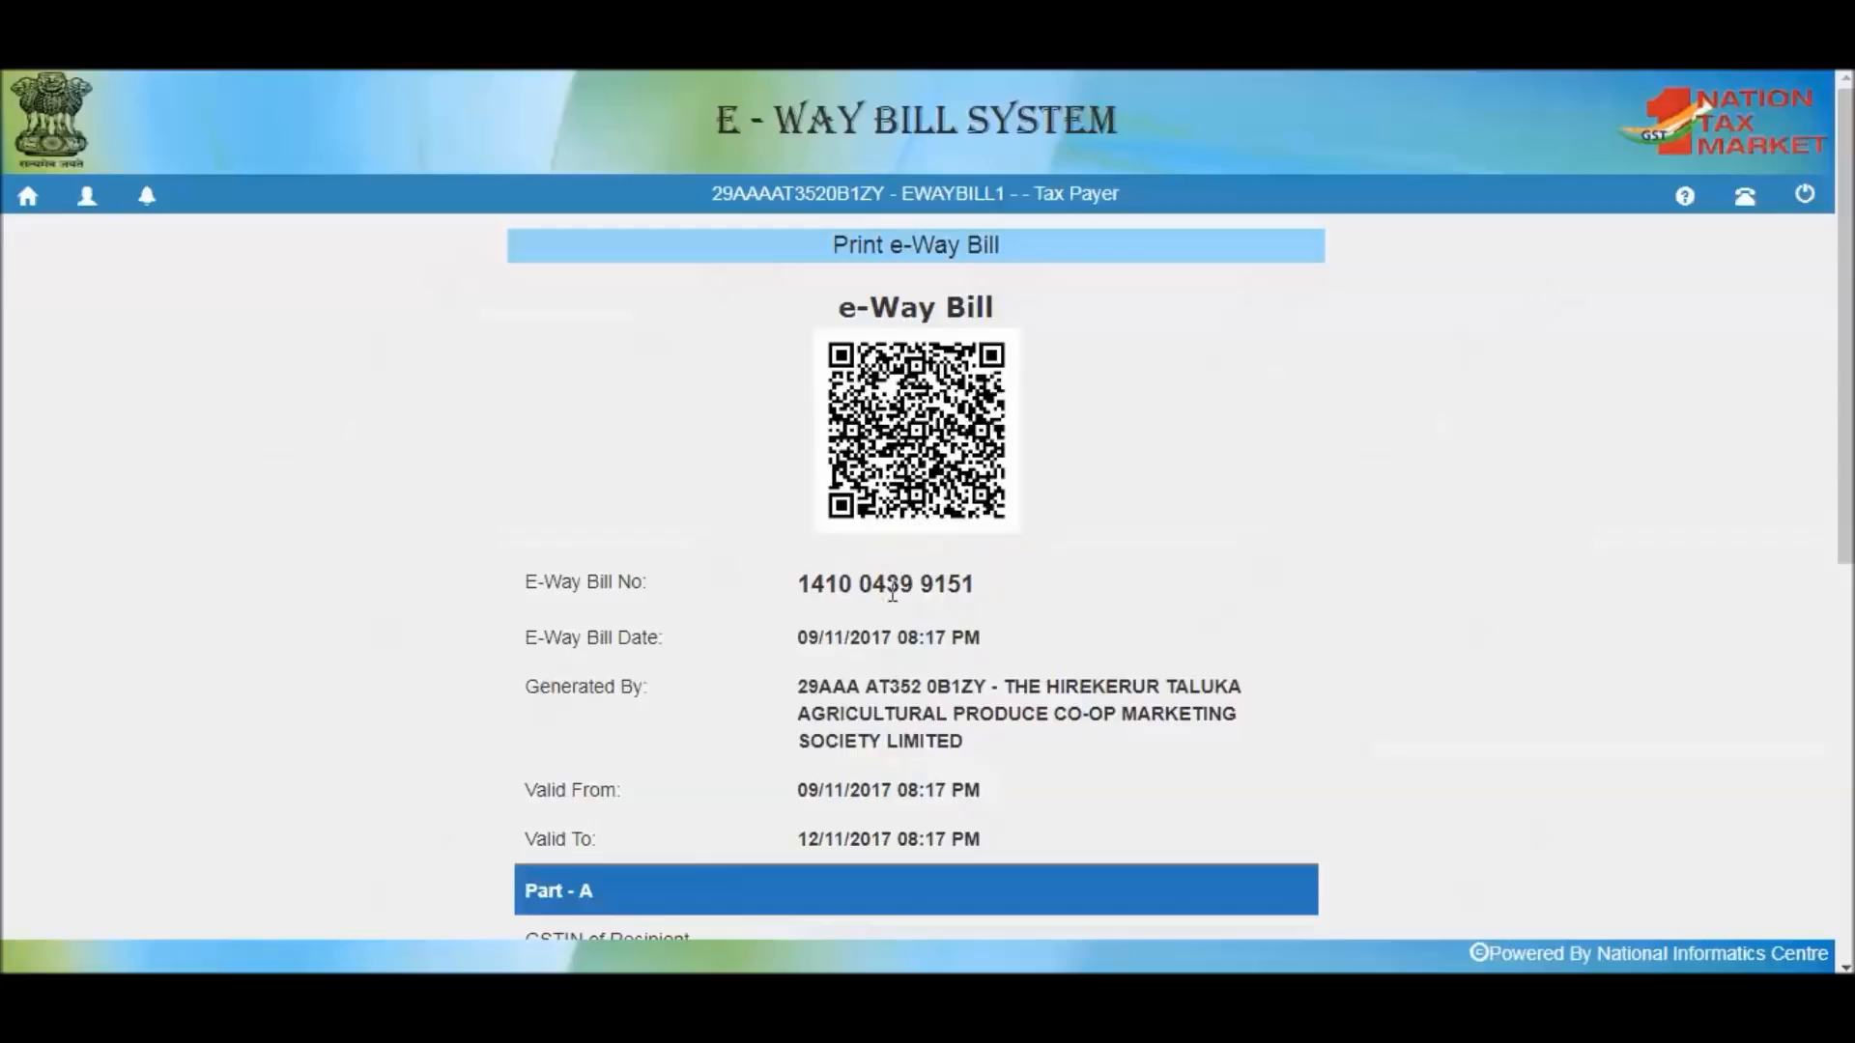
pyautogui.scroll(-2, 869, 623)
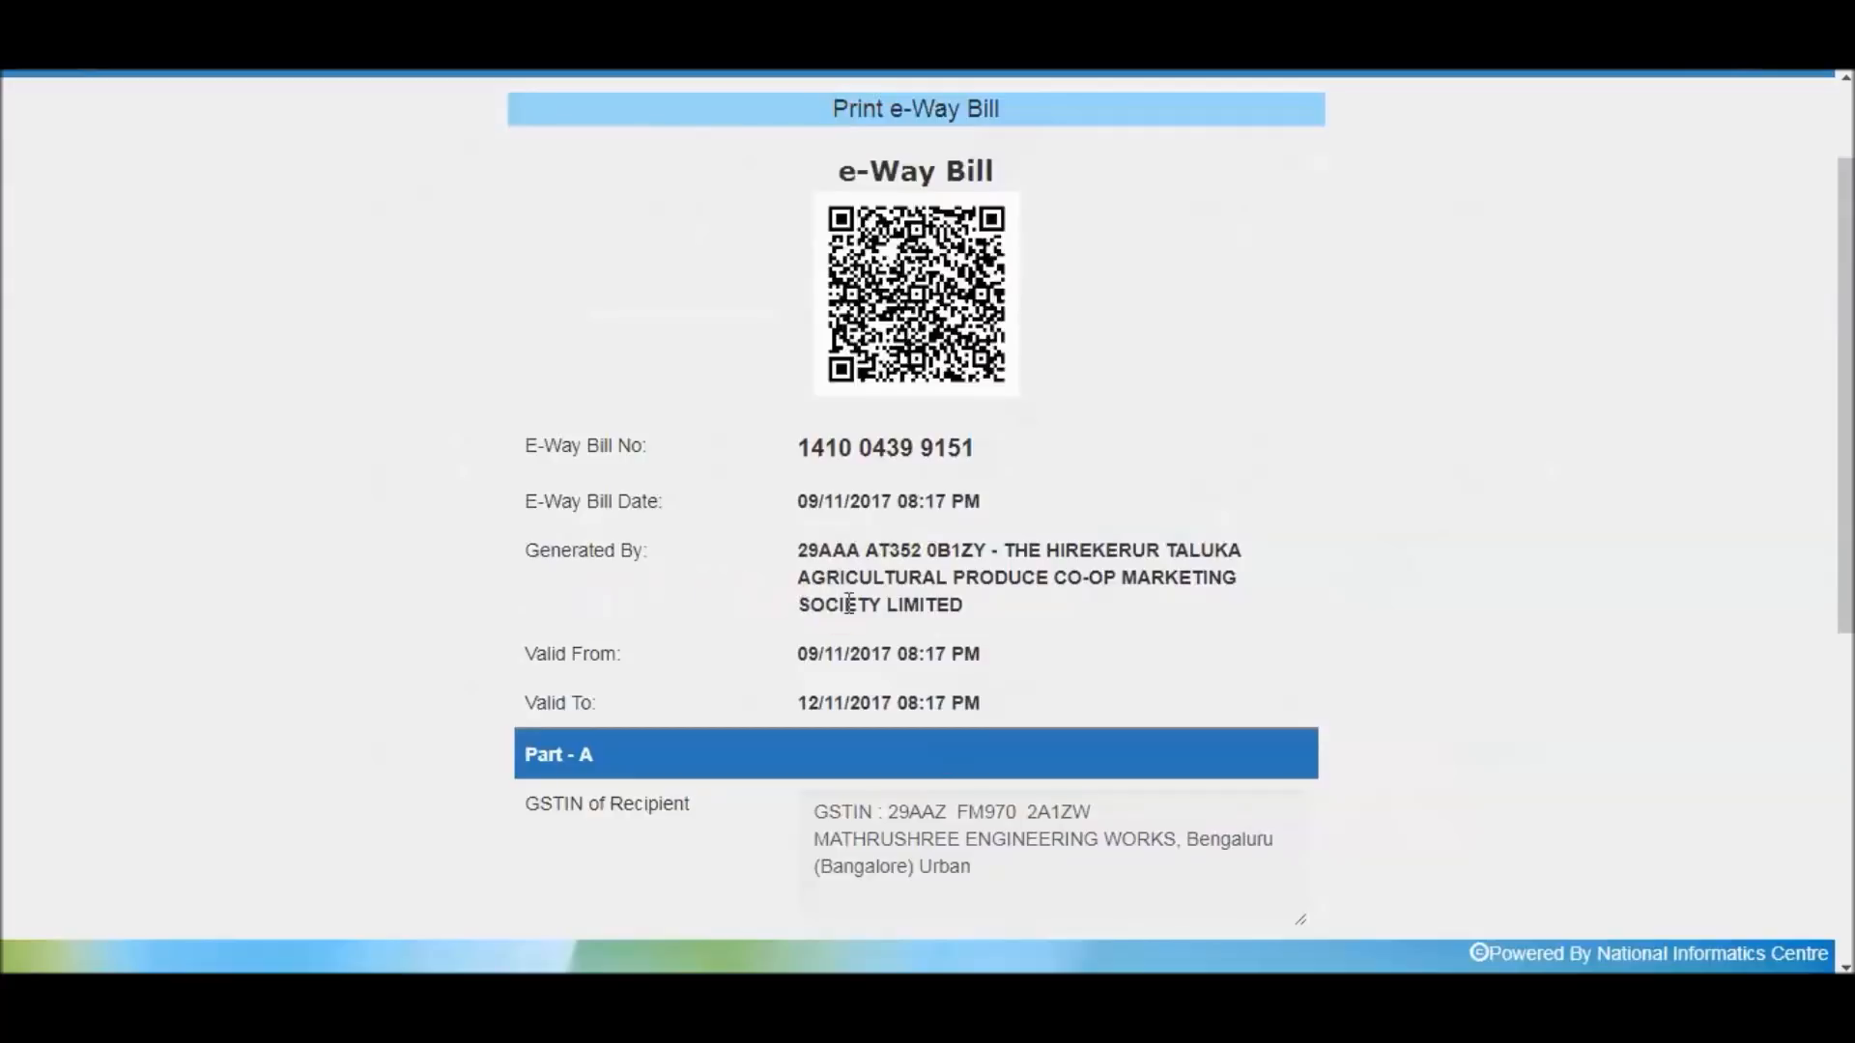
pyautogui.scroll(-2, 878, 643)
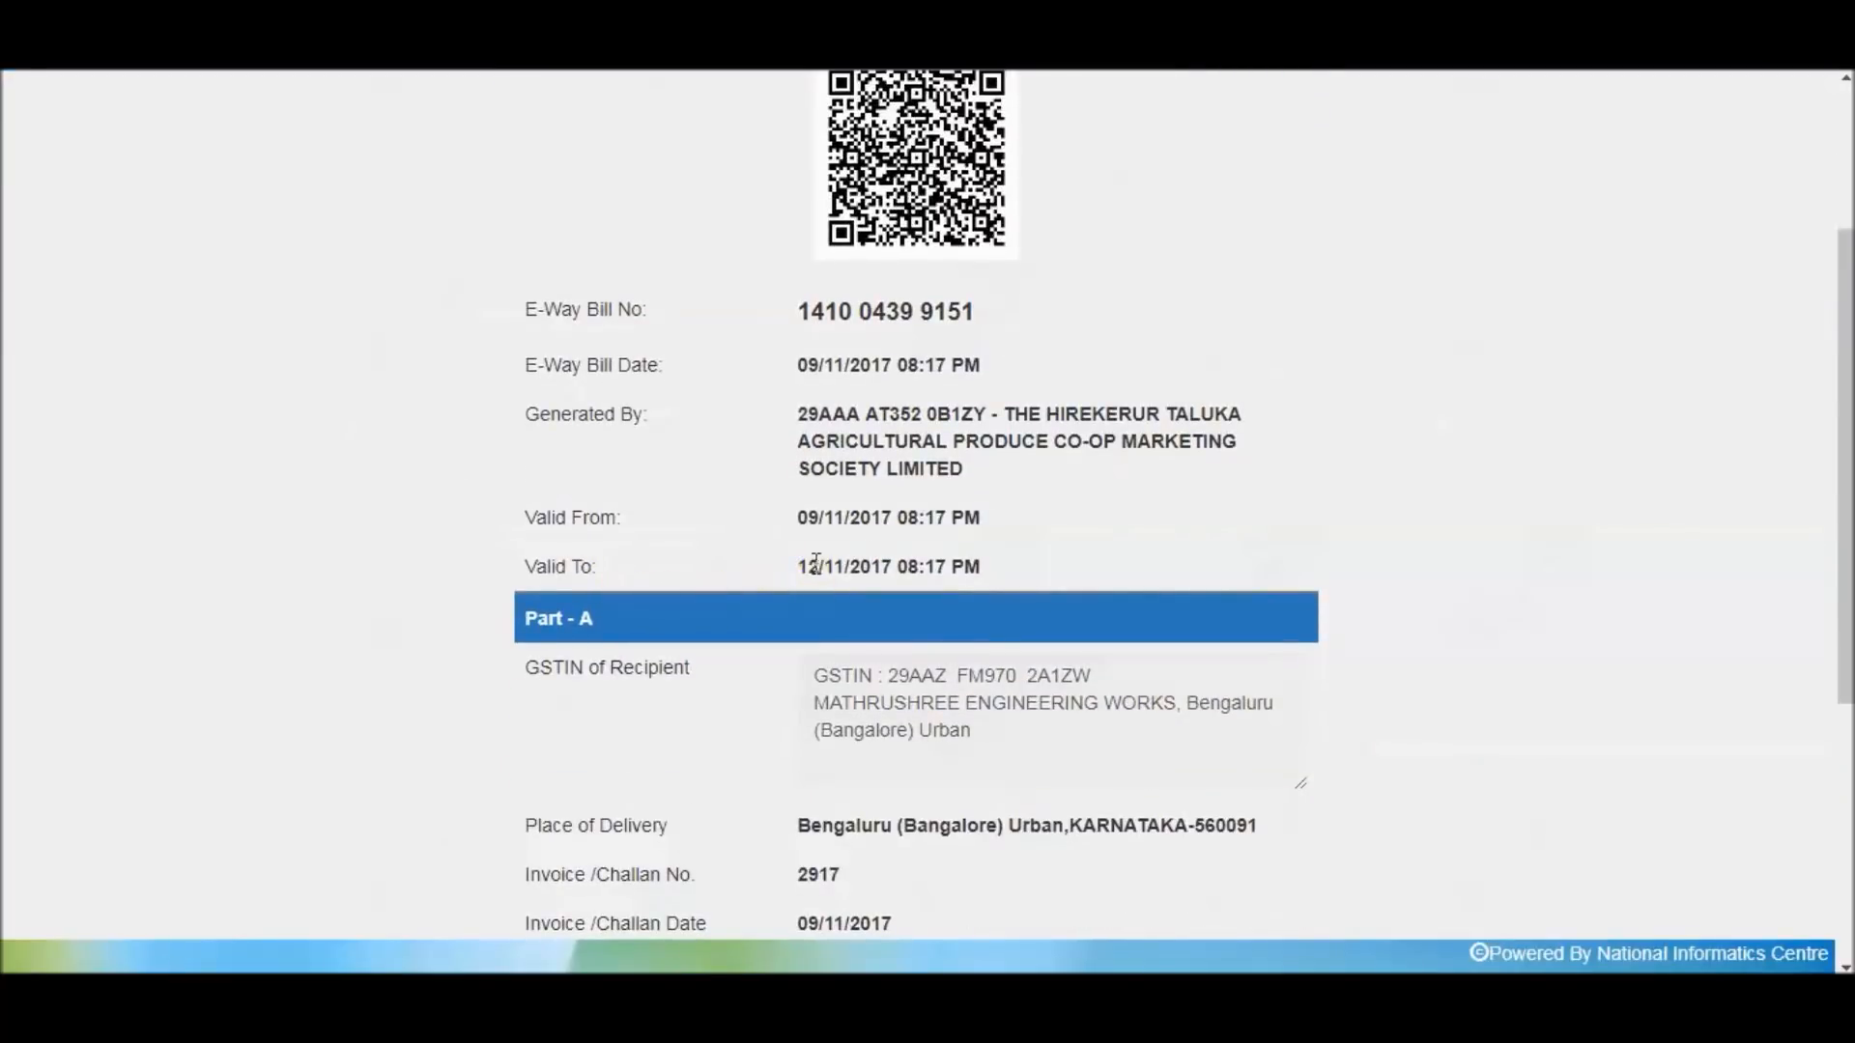
pyautogui.scroll(-2, 816, 563)
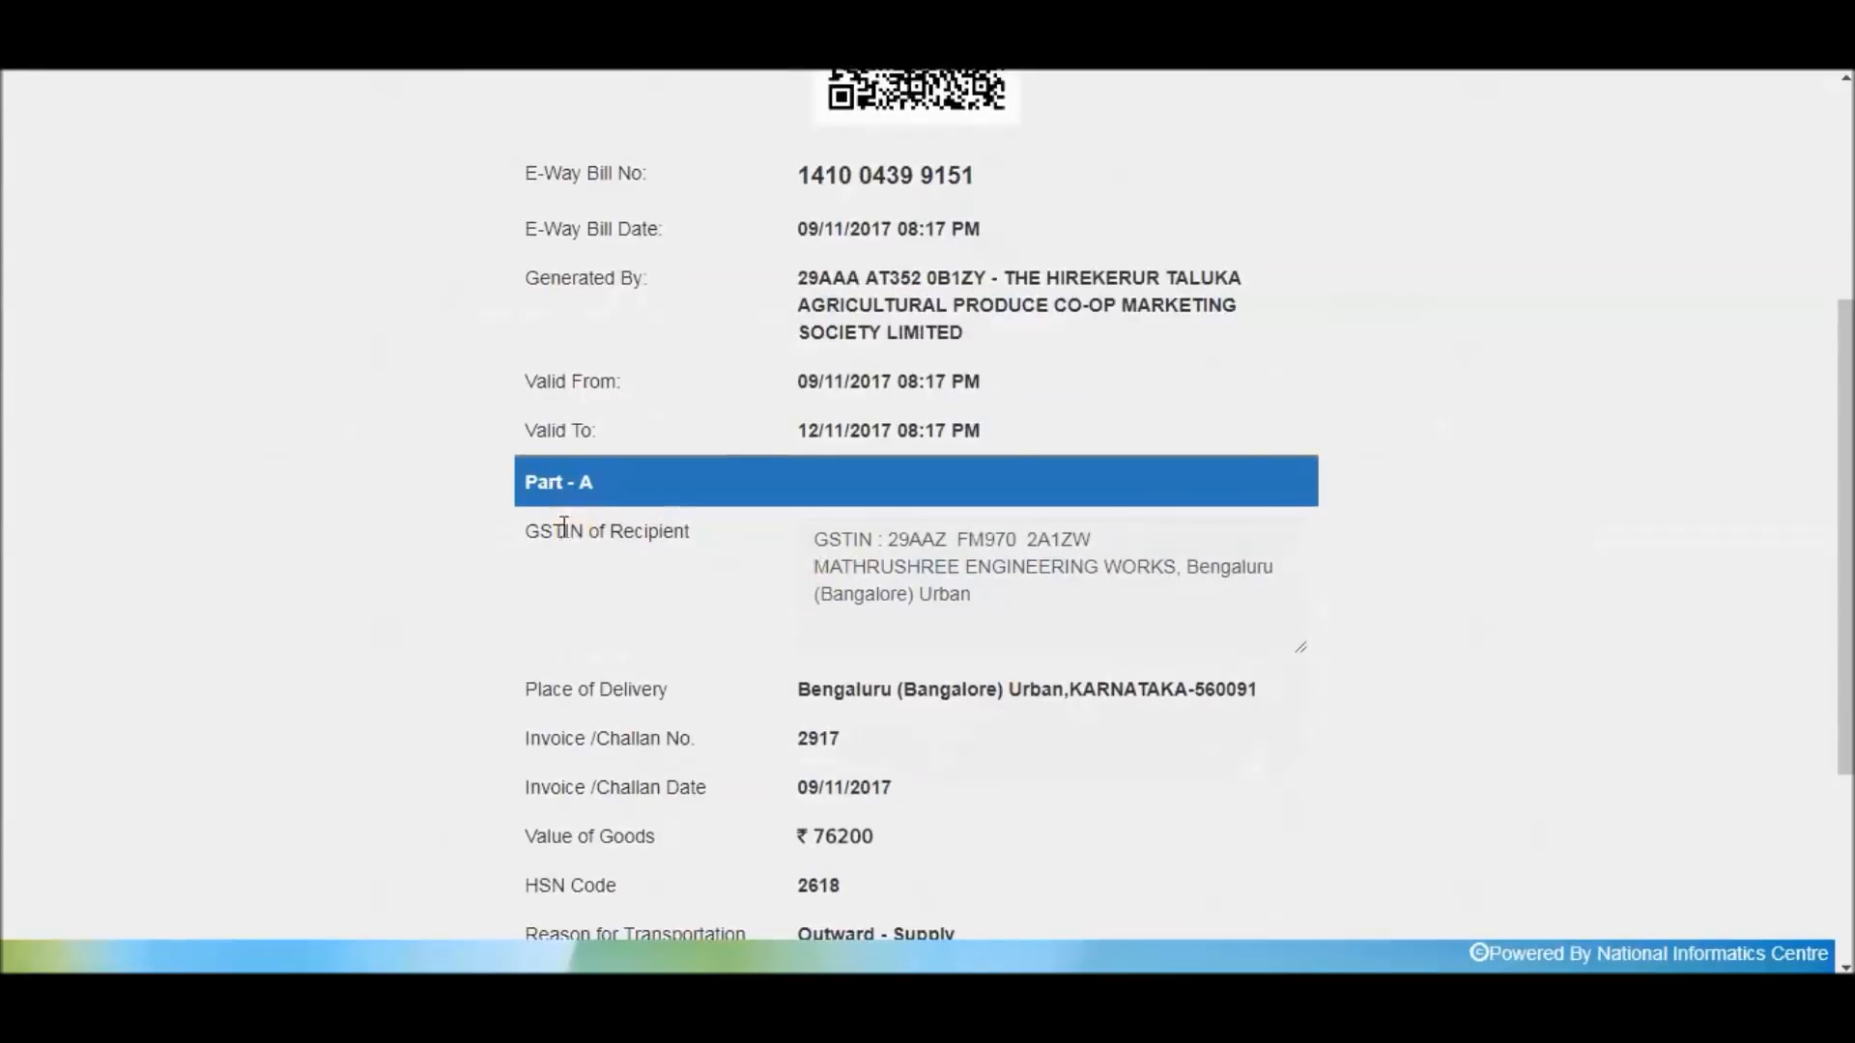
pyautogui.scroll(-2, 872, 629)
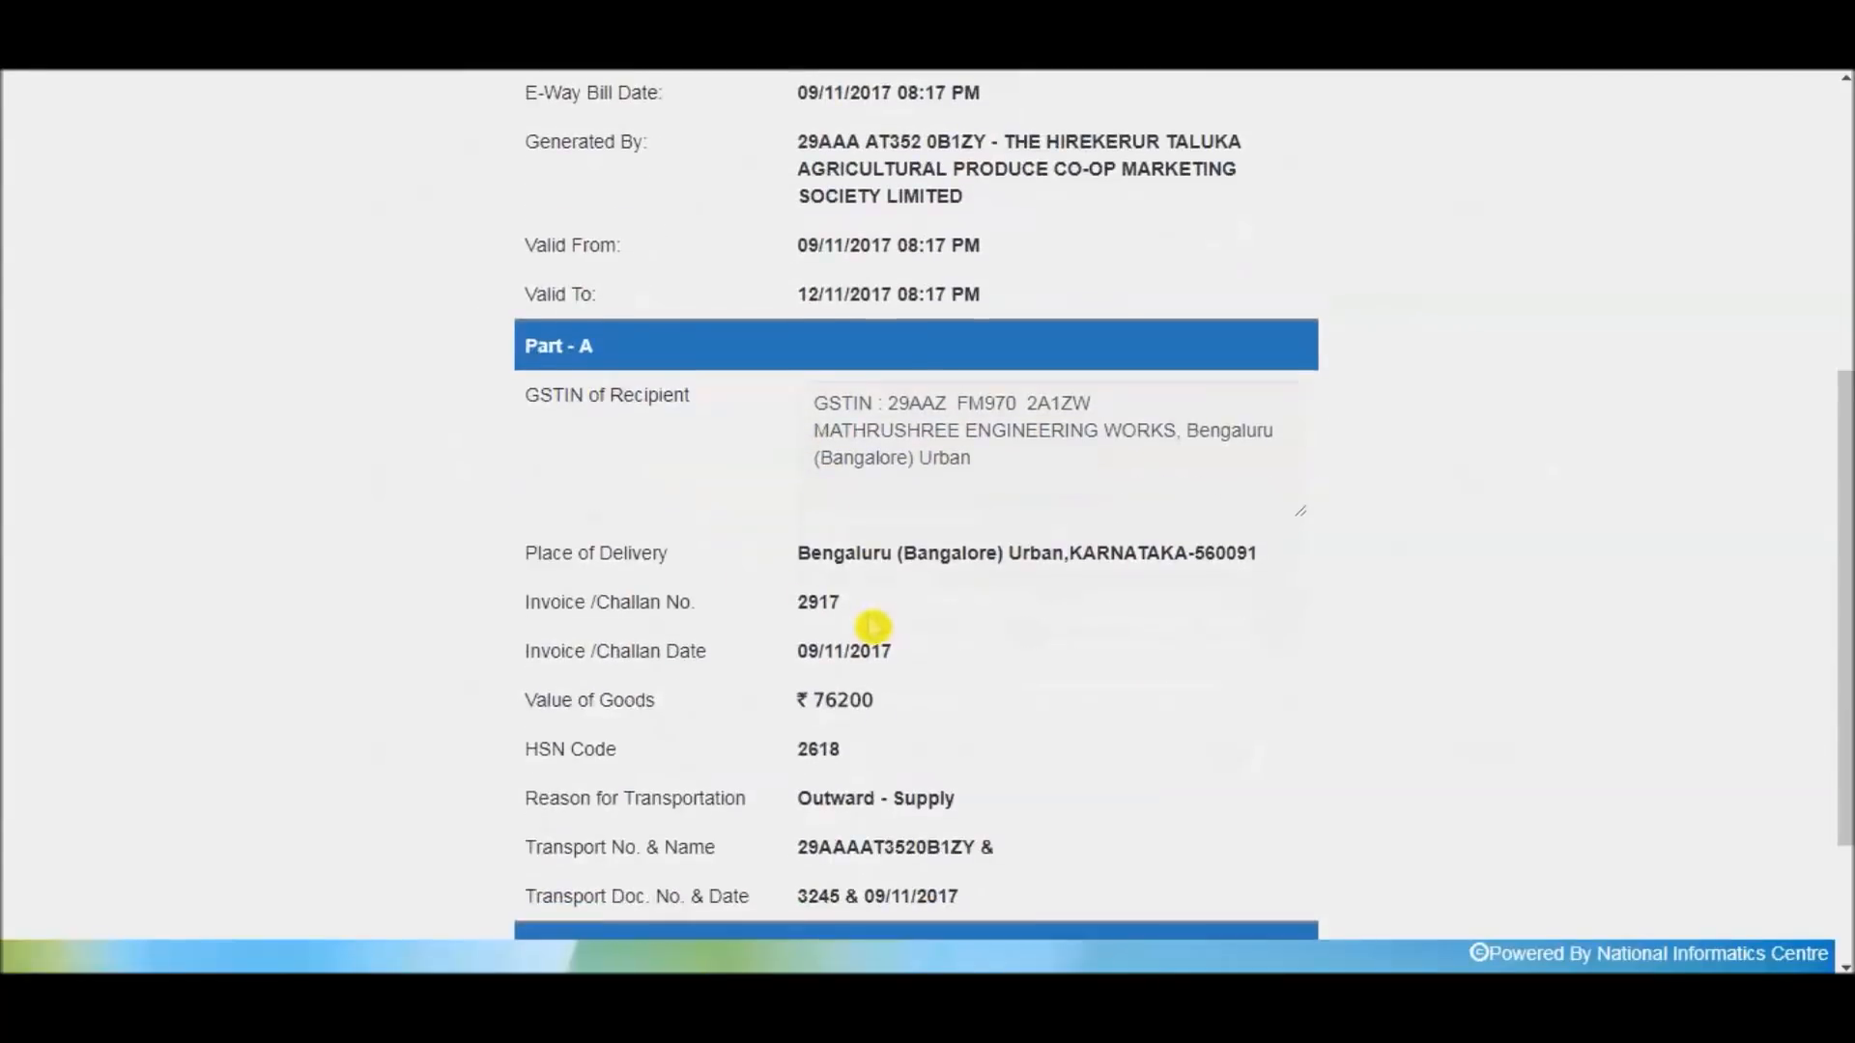
pyautogui.scroll(-2, 853, 597)
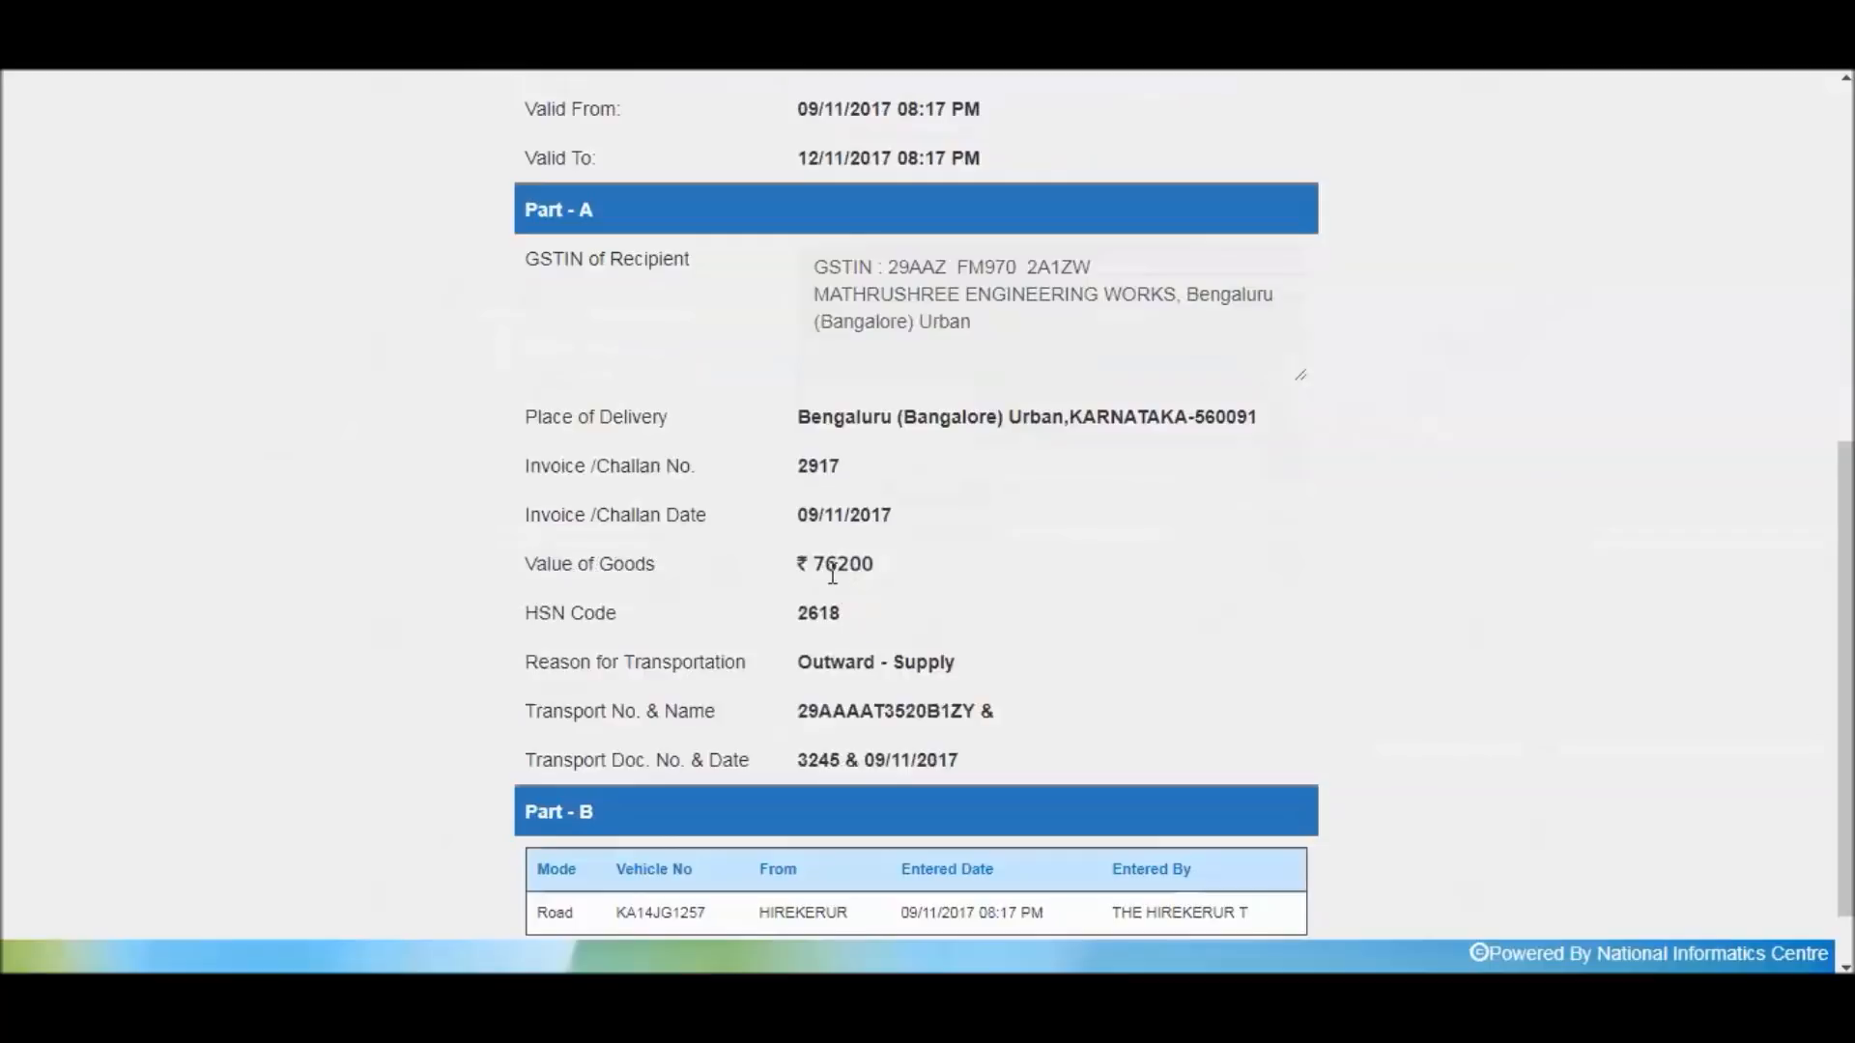
pyautogui.scroll(-1, 850, 594)
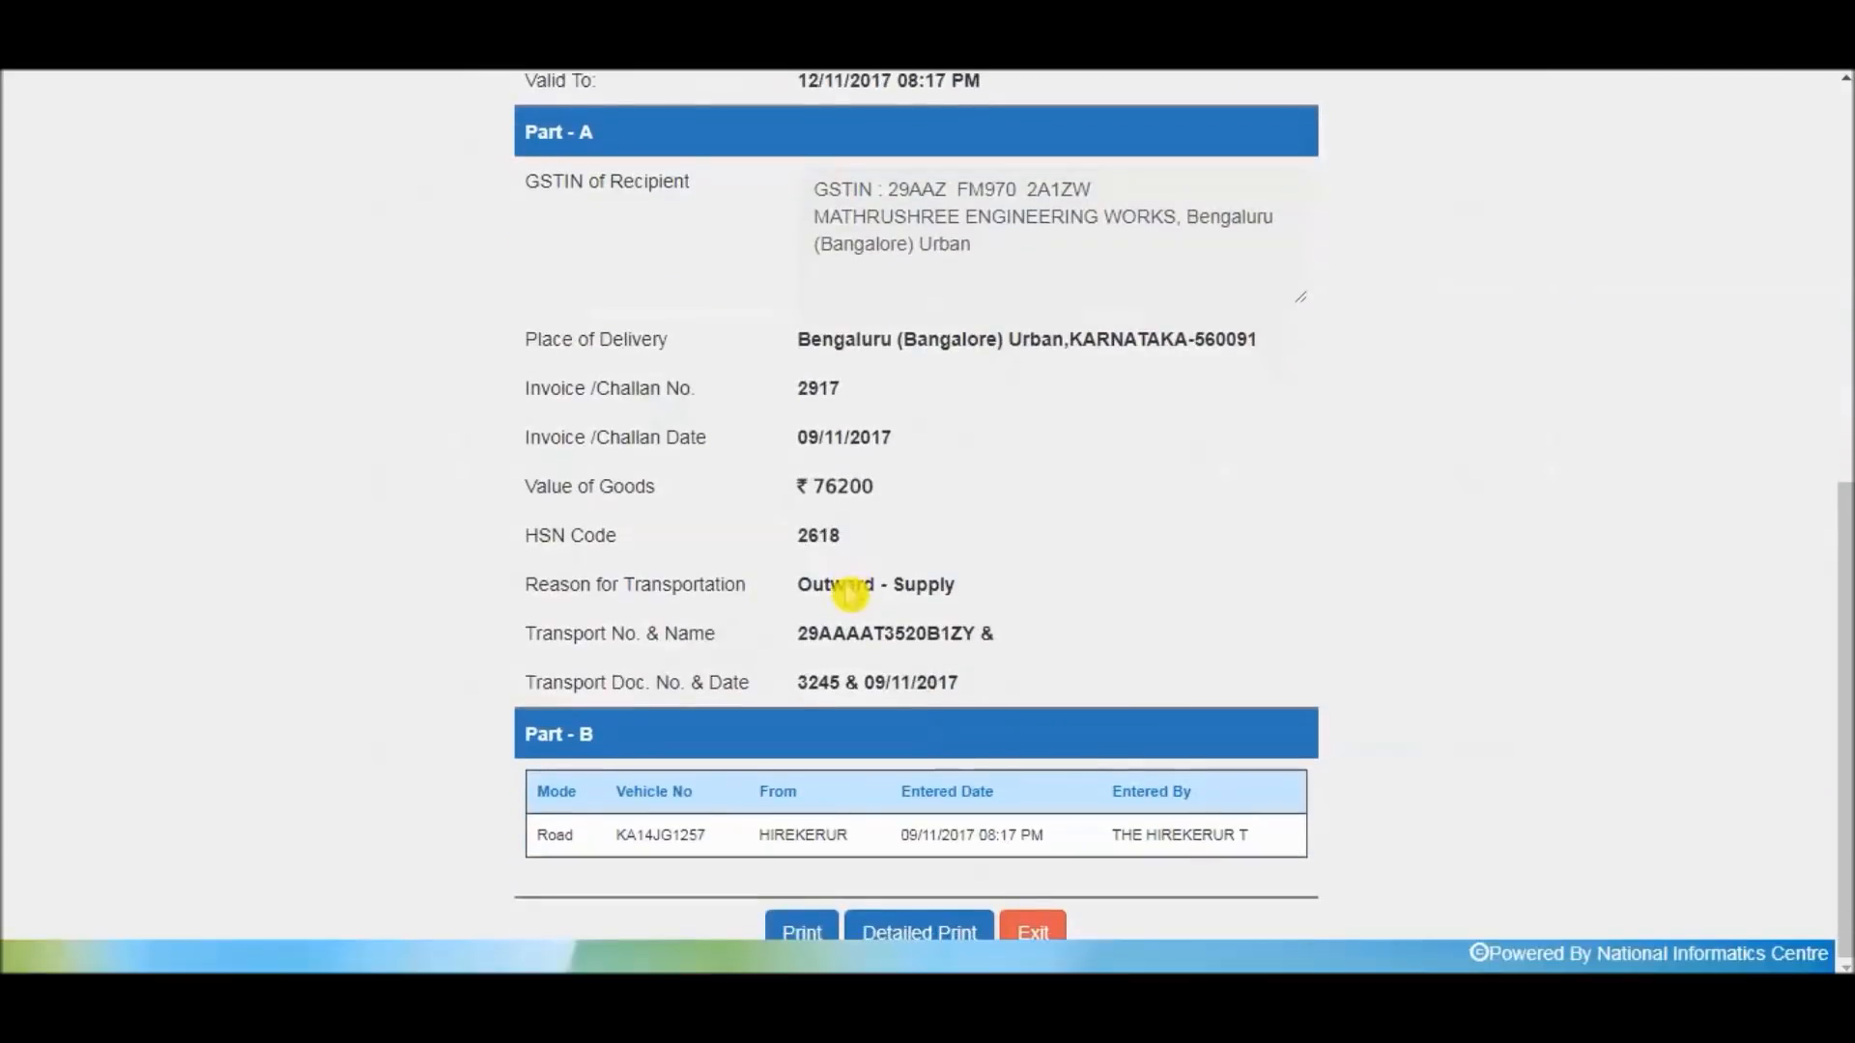